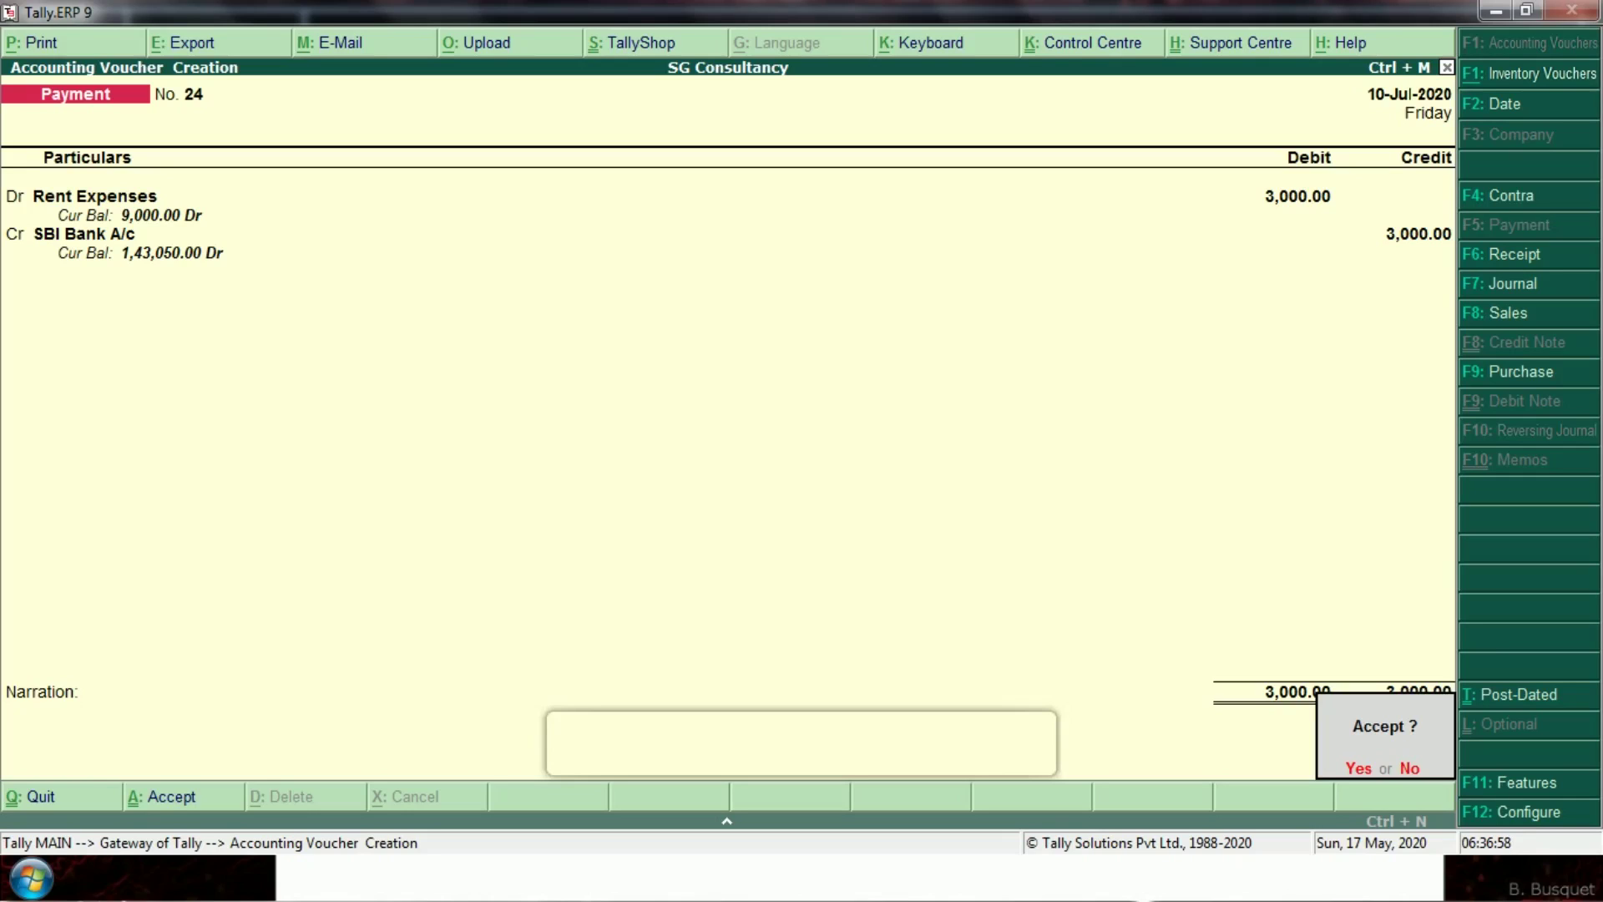
# - Save the payment voucher debiting Rent Expenses and crediting SBI Bank A/c with 3,000
pyautogui.press('Return')
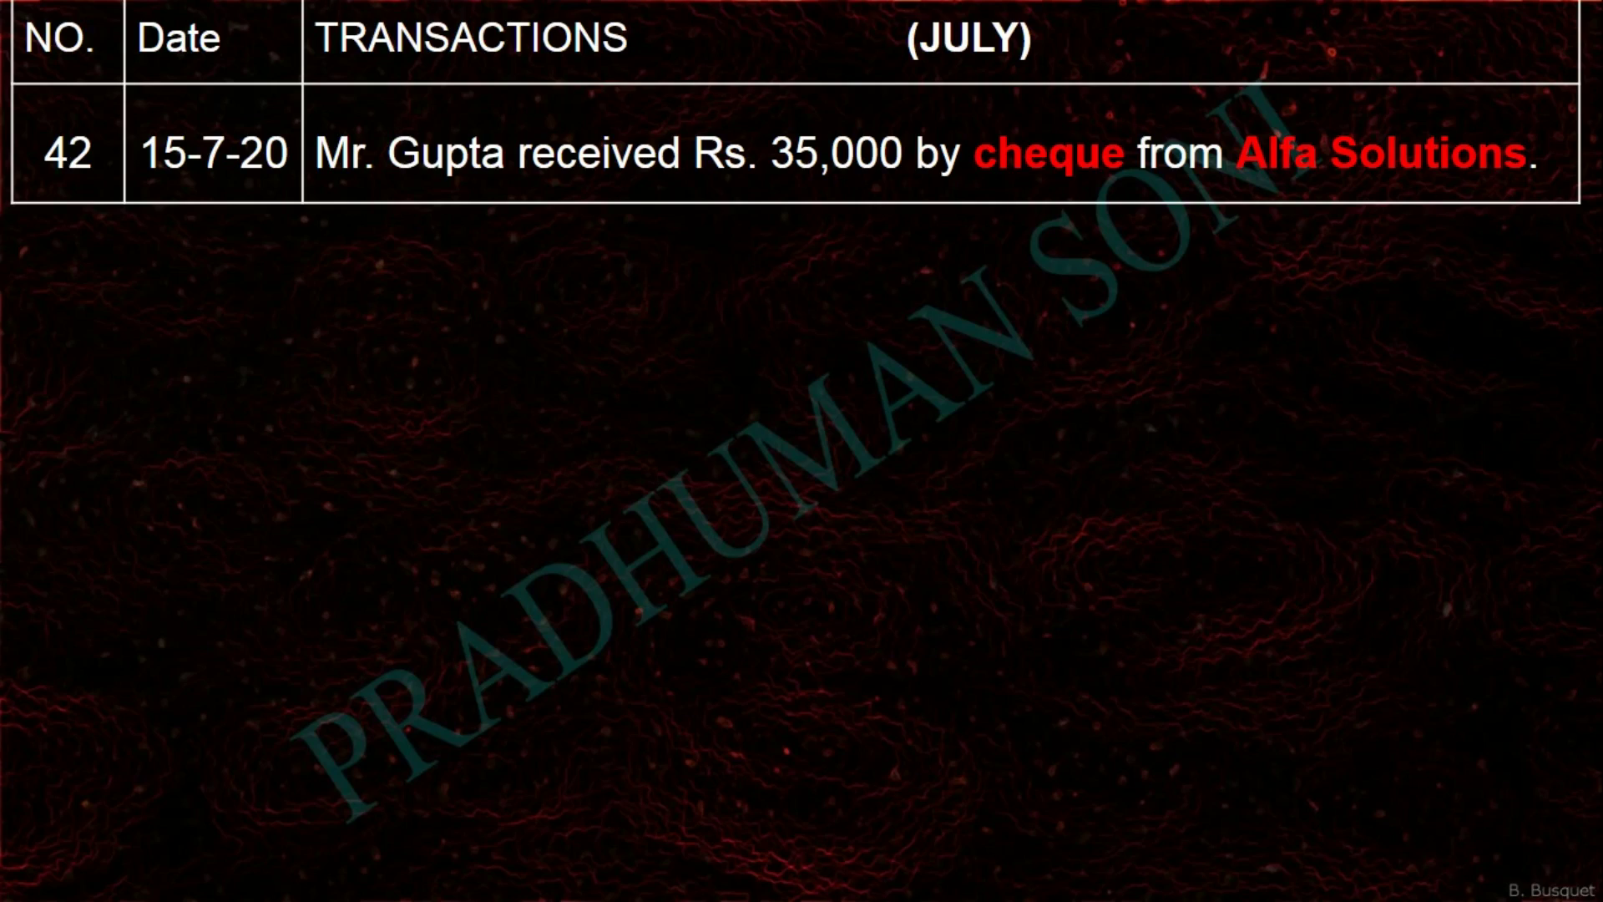
pyautogui.press('Left')
pyautogui.press('Left')
pyautogui.press('Left')
pyautogui.press('Left')
pyautogui.press('Left')
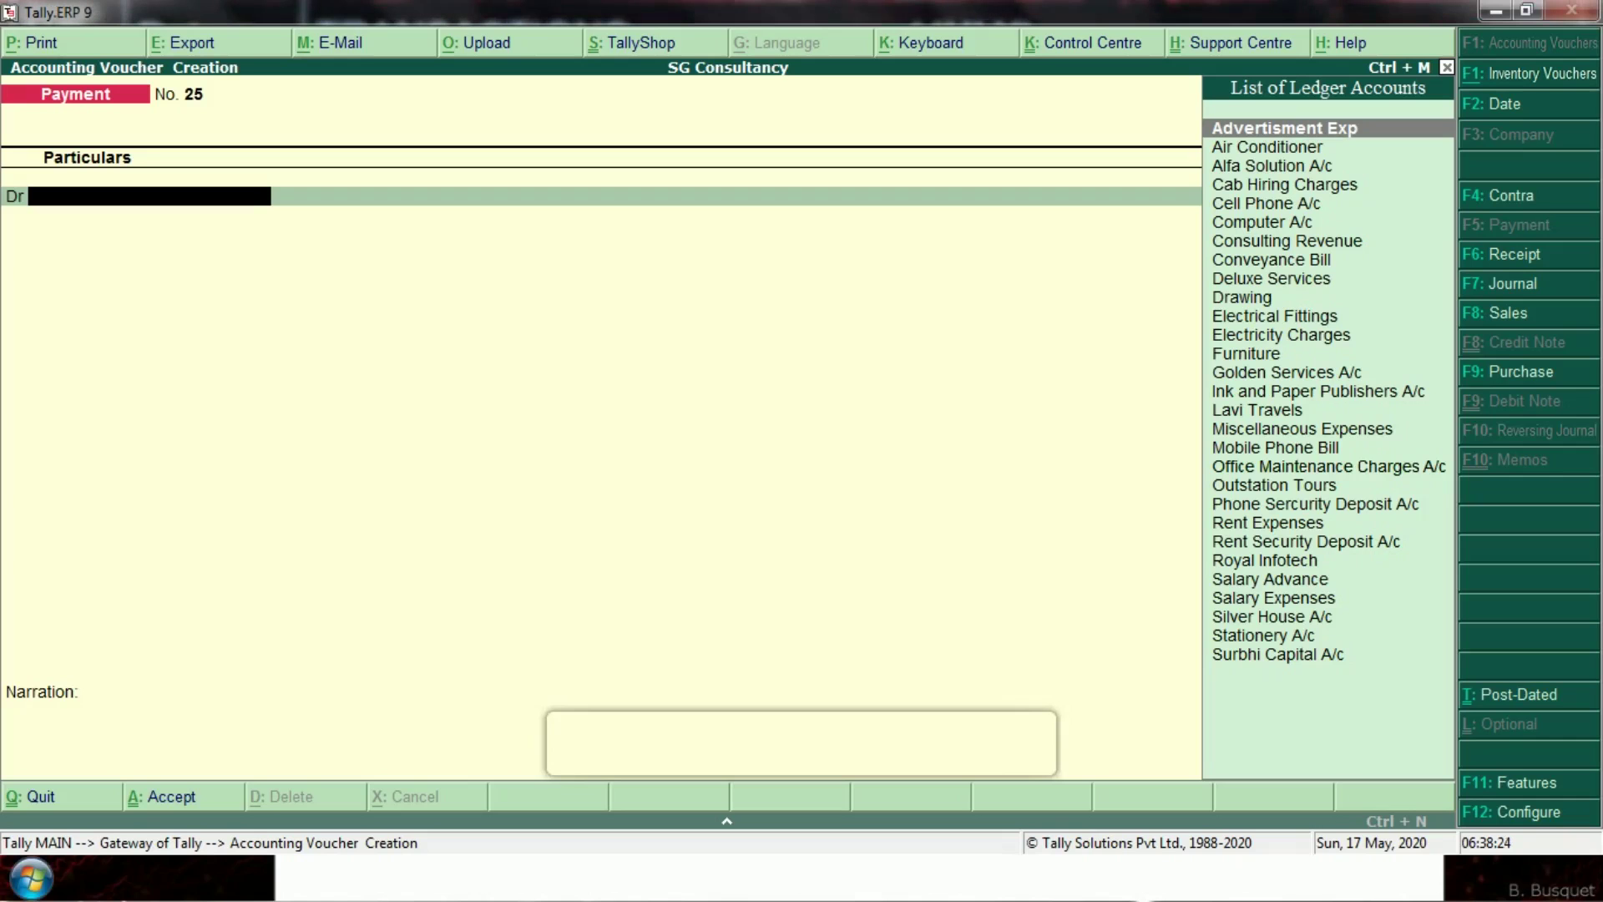
# - Set the voucher date to 15-Jul-2020
pyautogui.press('F2')
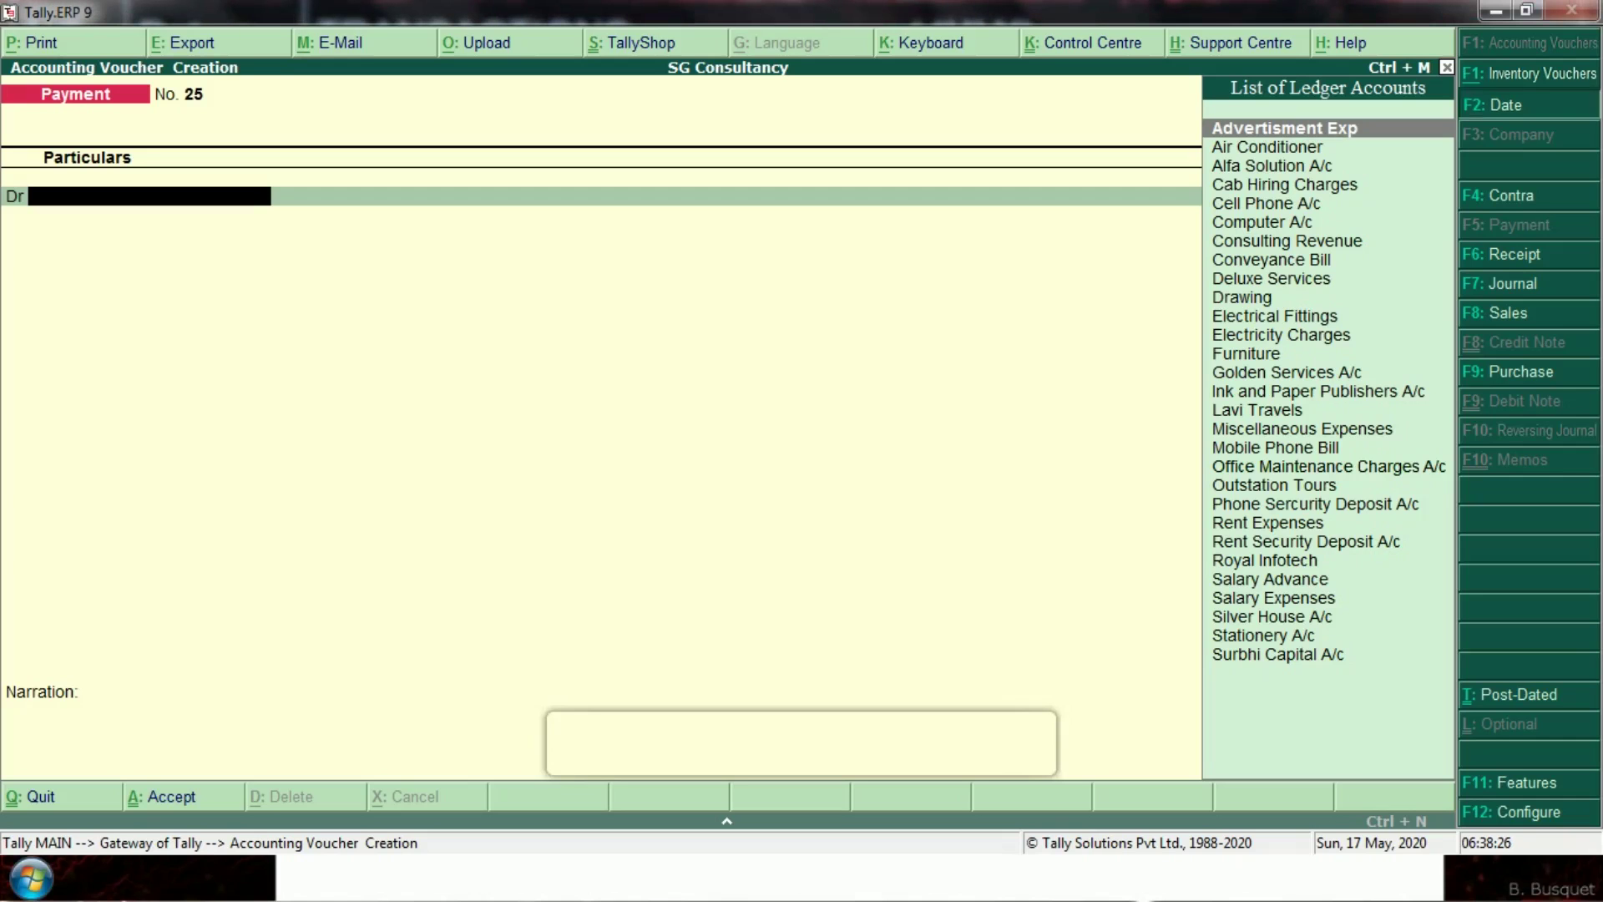
pyautogui.write('15-')
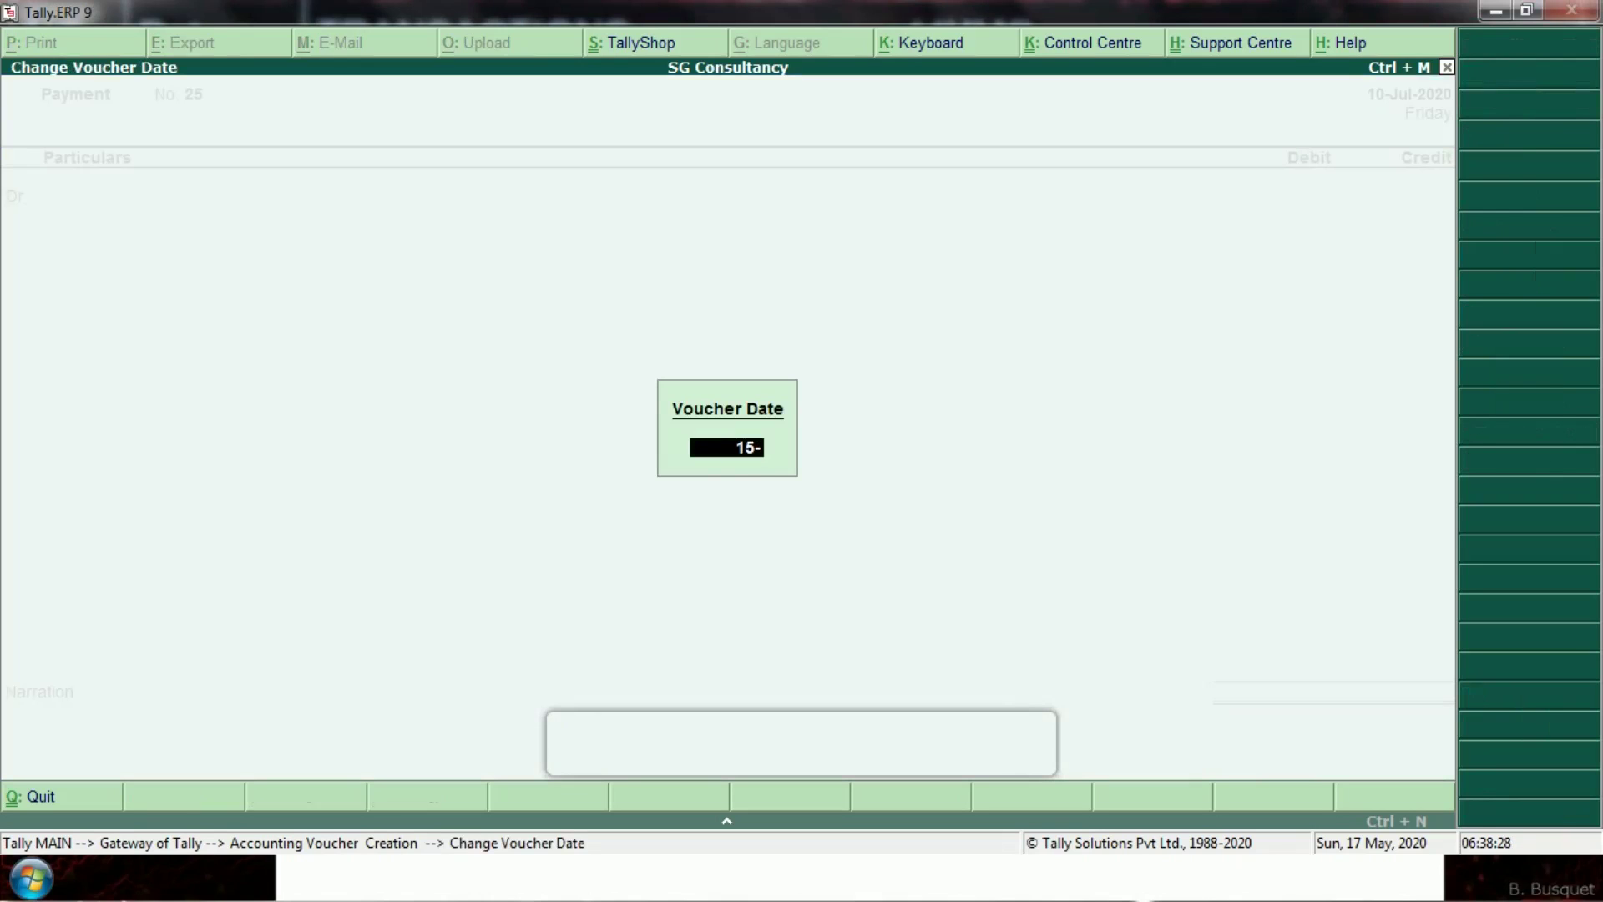
pyautogui.press('Return')
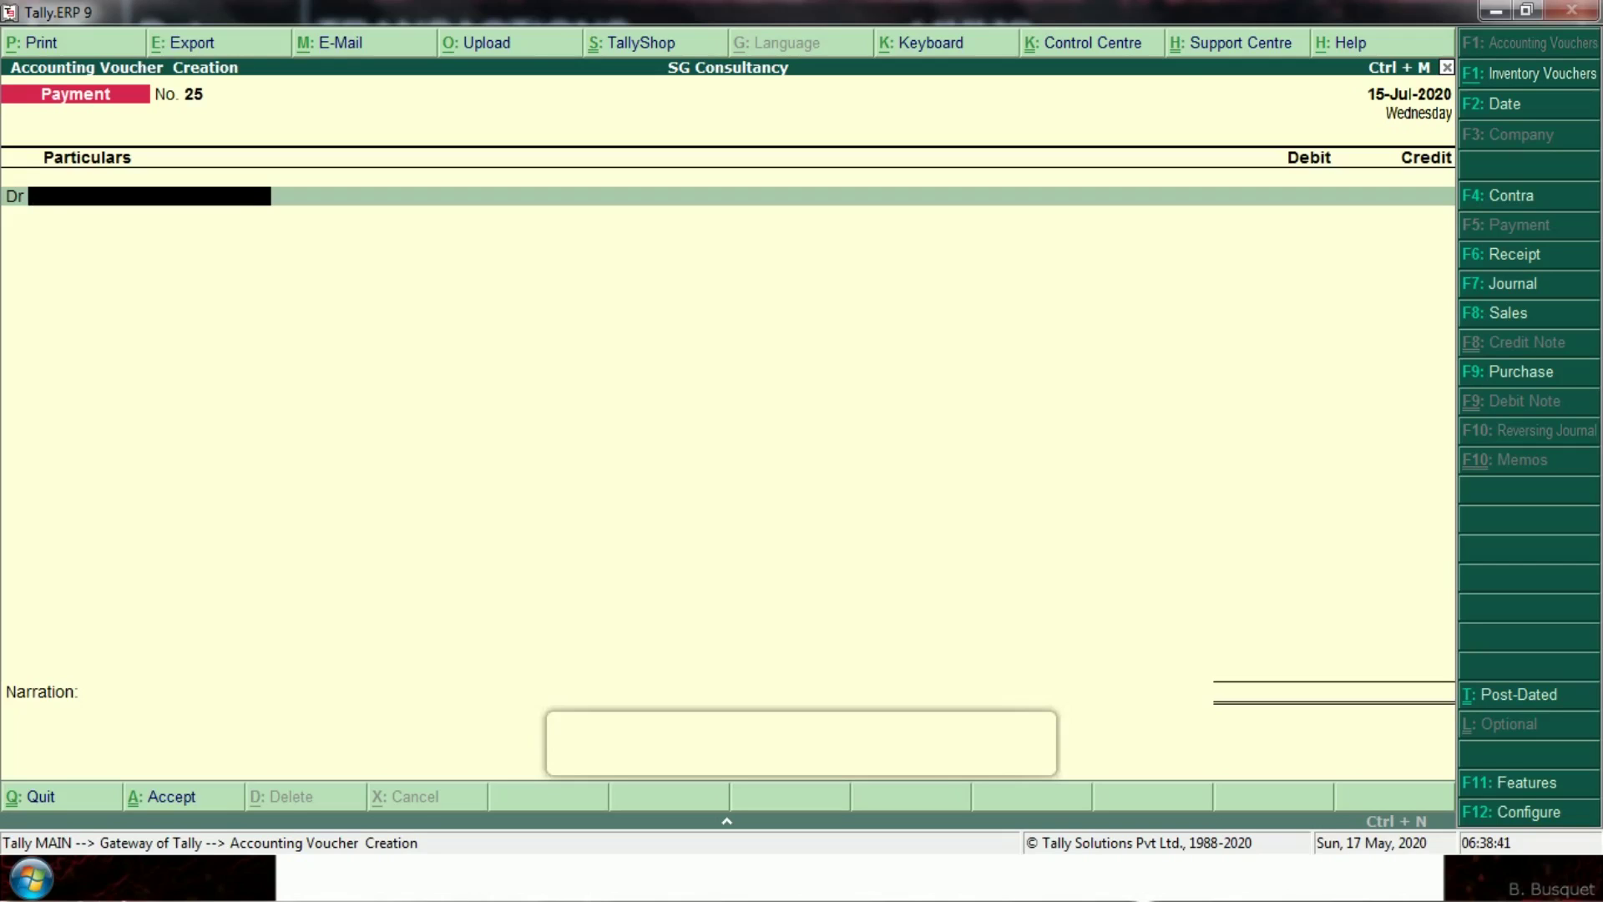
pyautogui.write('Al')
pyautogui.press('Return')
pyautogui.write('35000')
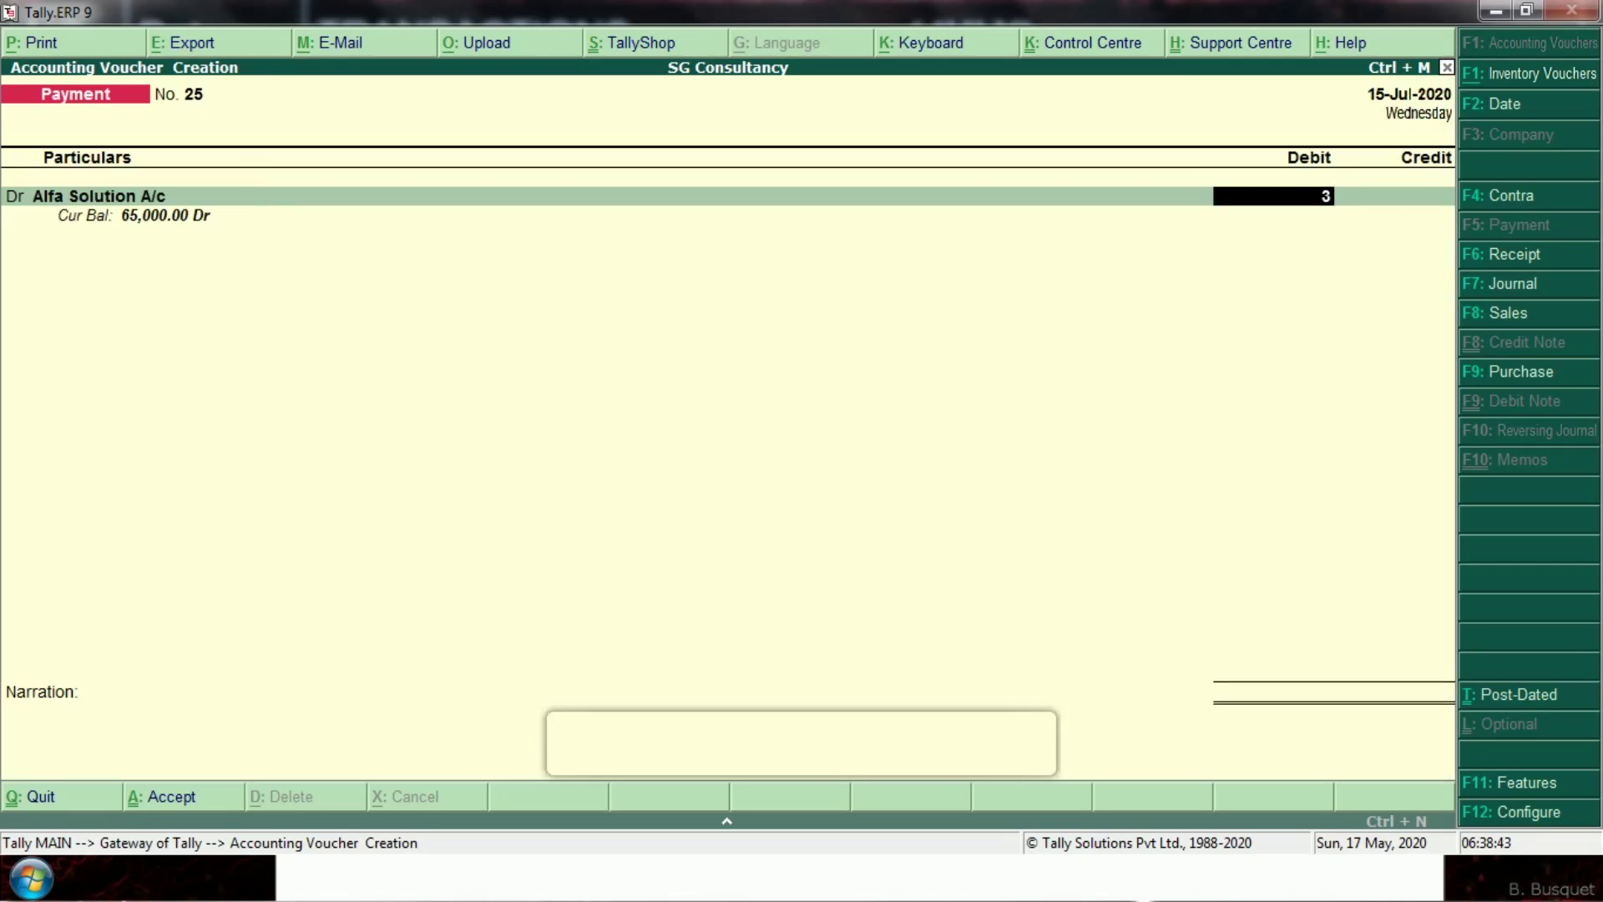
pyautogui.press('Return')
pyautogui.press('Return')
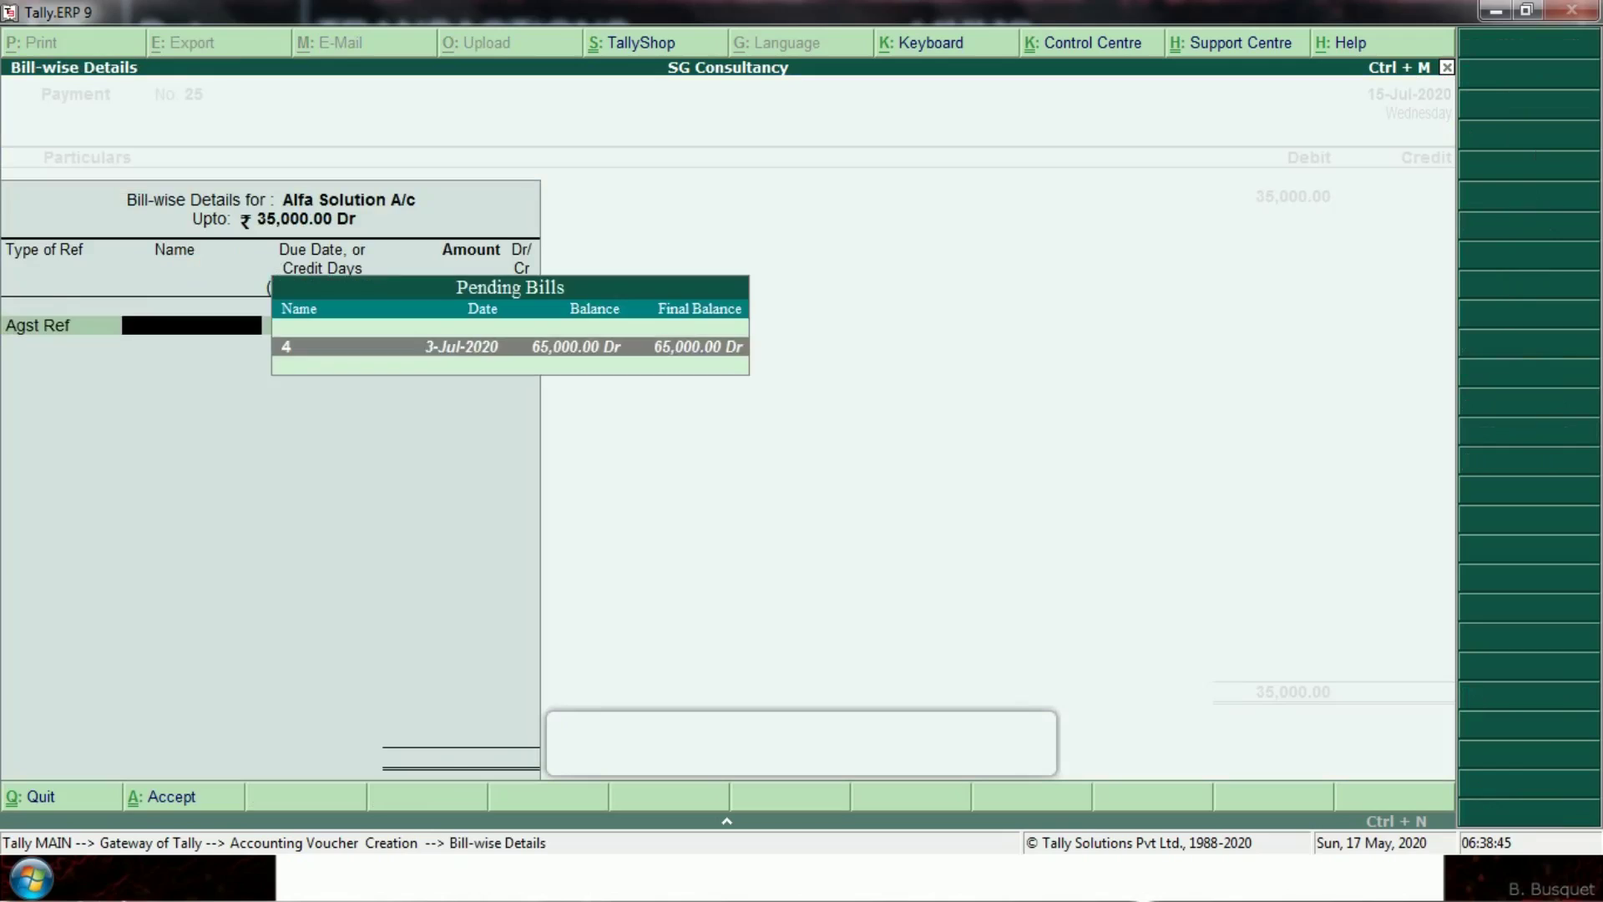
pyautogui.press('Return')
pyautogui.press('Return')
pyautogui.press('Return')
pyautogui.press('Return')
pyautogui.press('BackSpace')
pyautogui.press('BackSpace')
pyautogui.press('BackSpace')
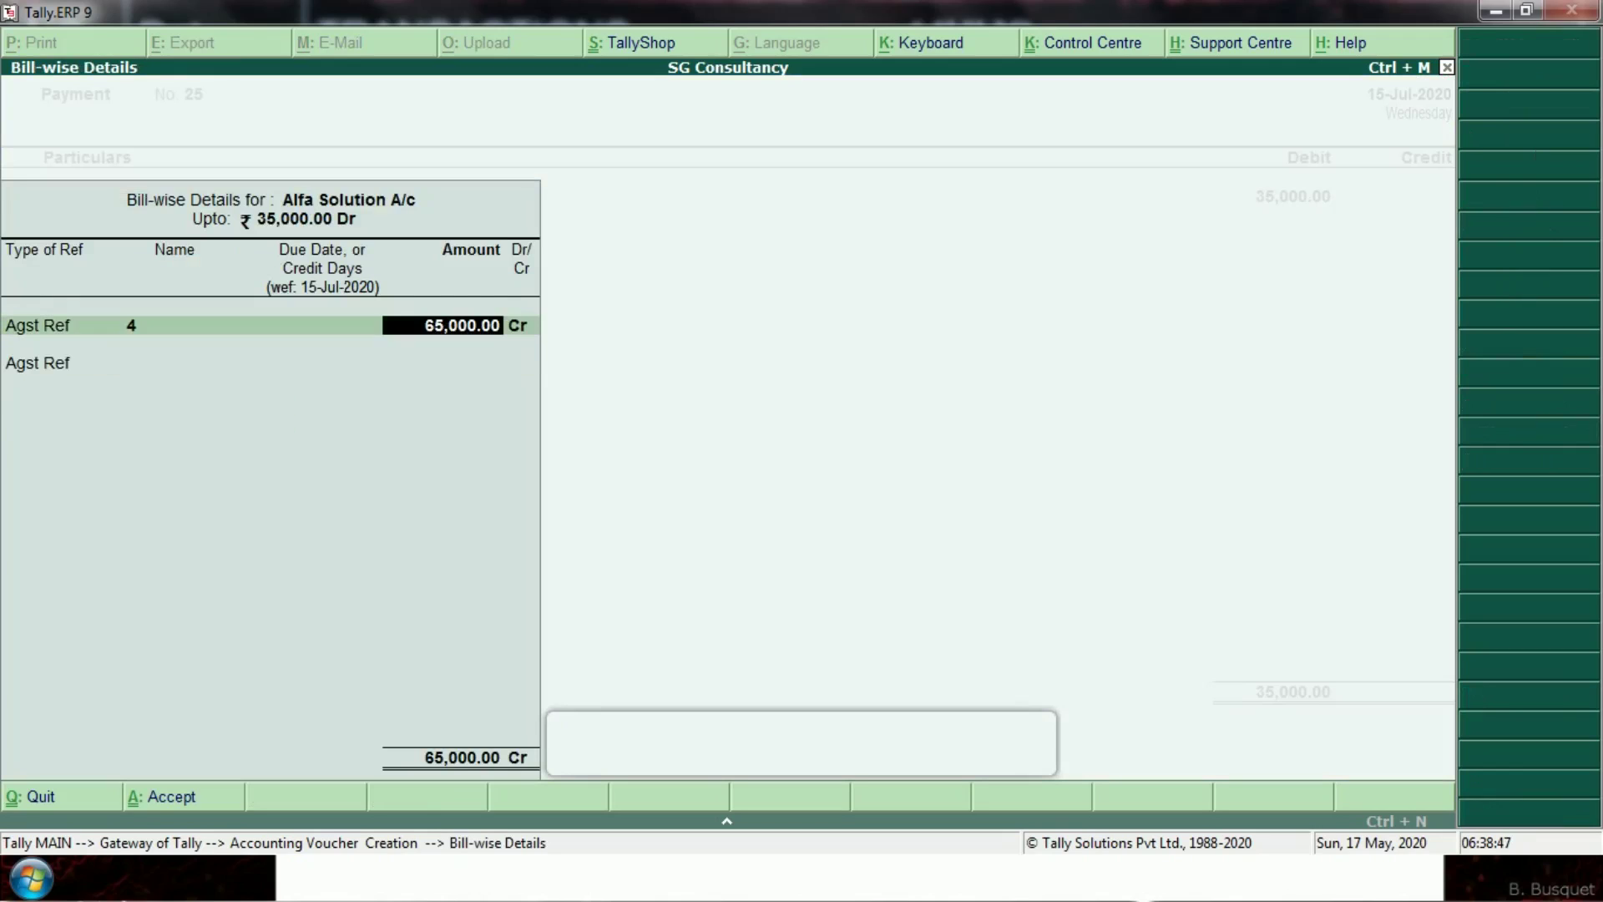
pyautogui.press('Down')
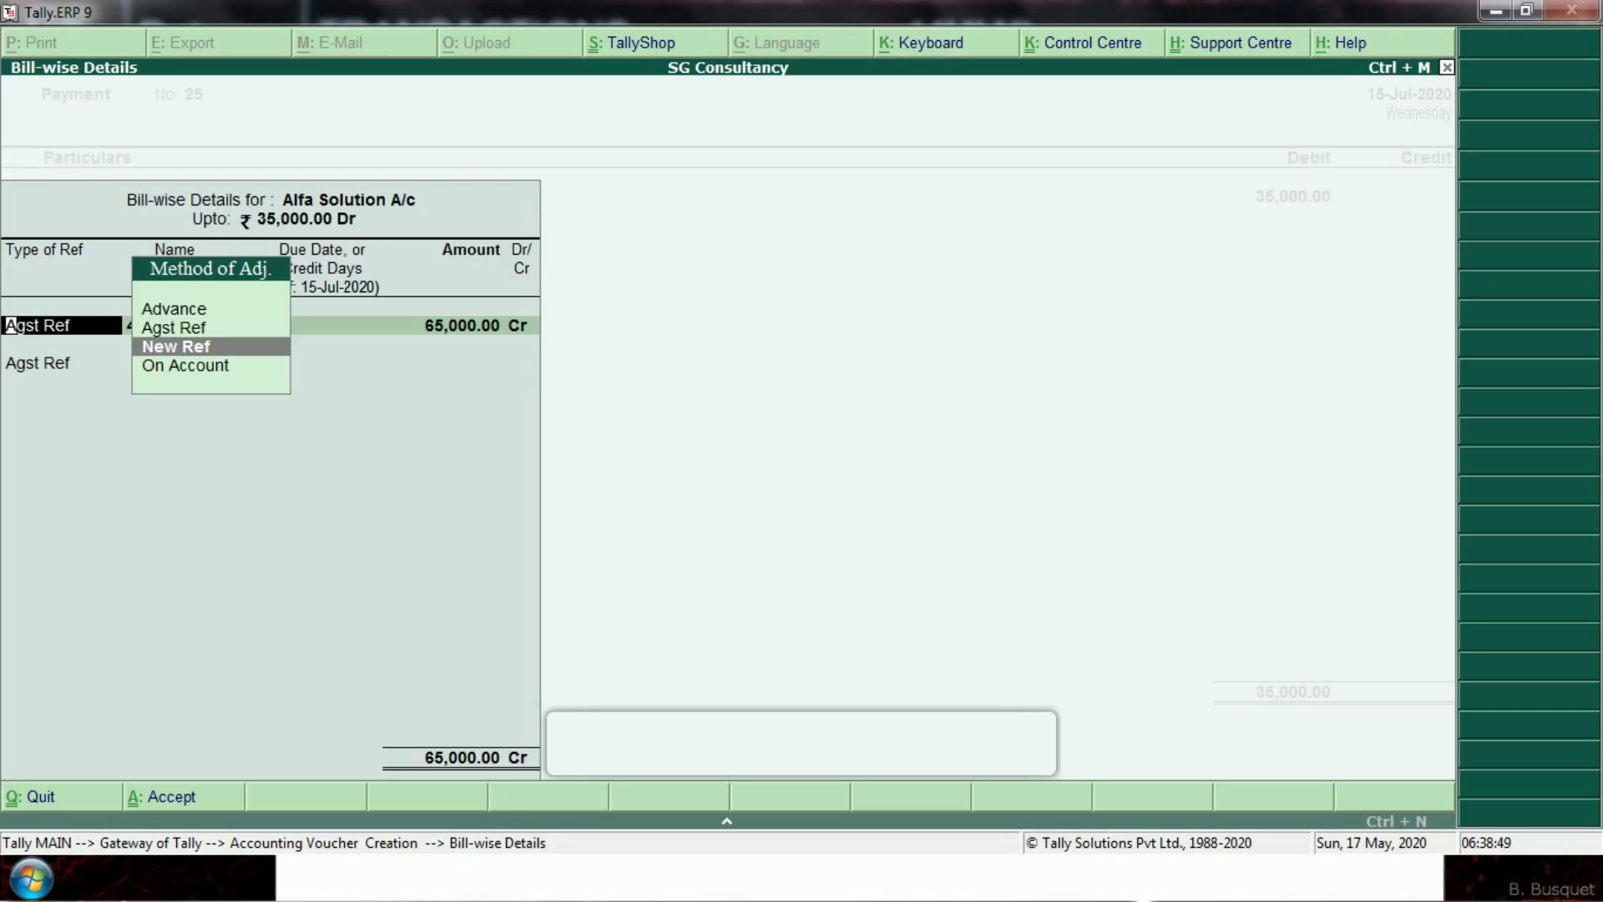
pyautogui.press('Return')
pyautogui.press('Return')
pyautogui.press('Return')
pyautogui.press('Return')
pyautogui.press('Return')
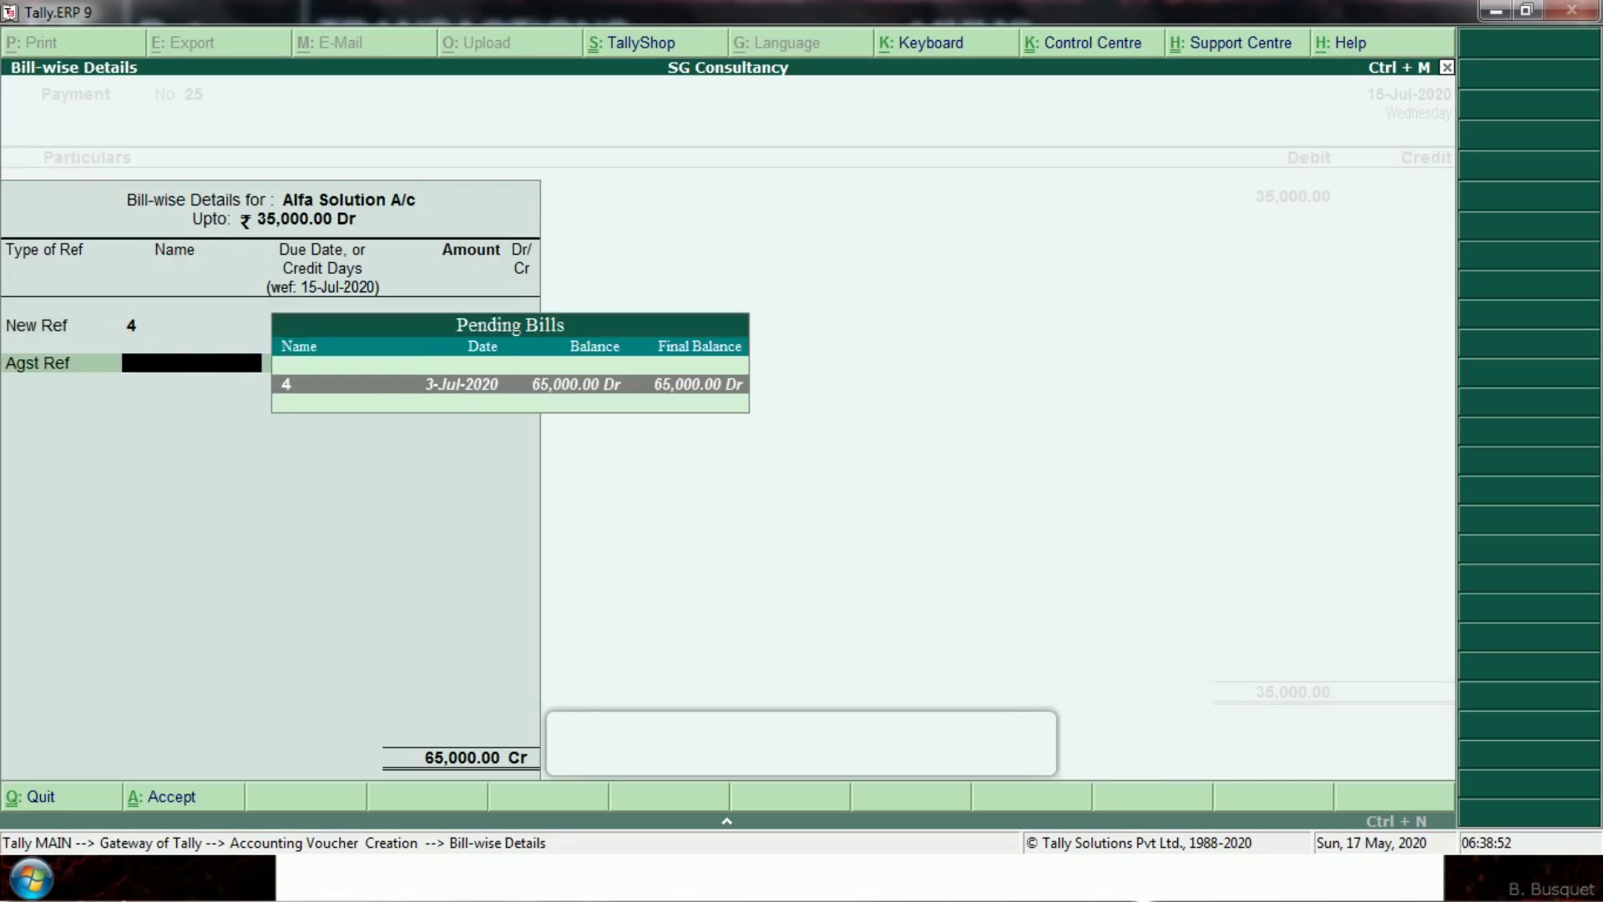
pyautogui.press('Return')
pyautogui.press('Return')
pyautogui.press('Return')
pyautogui.press('Return')
pyautogui.press('BackSpace')
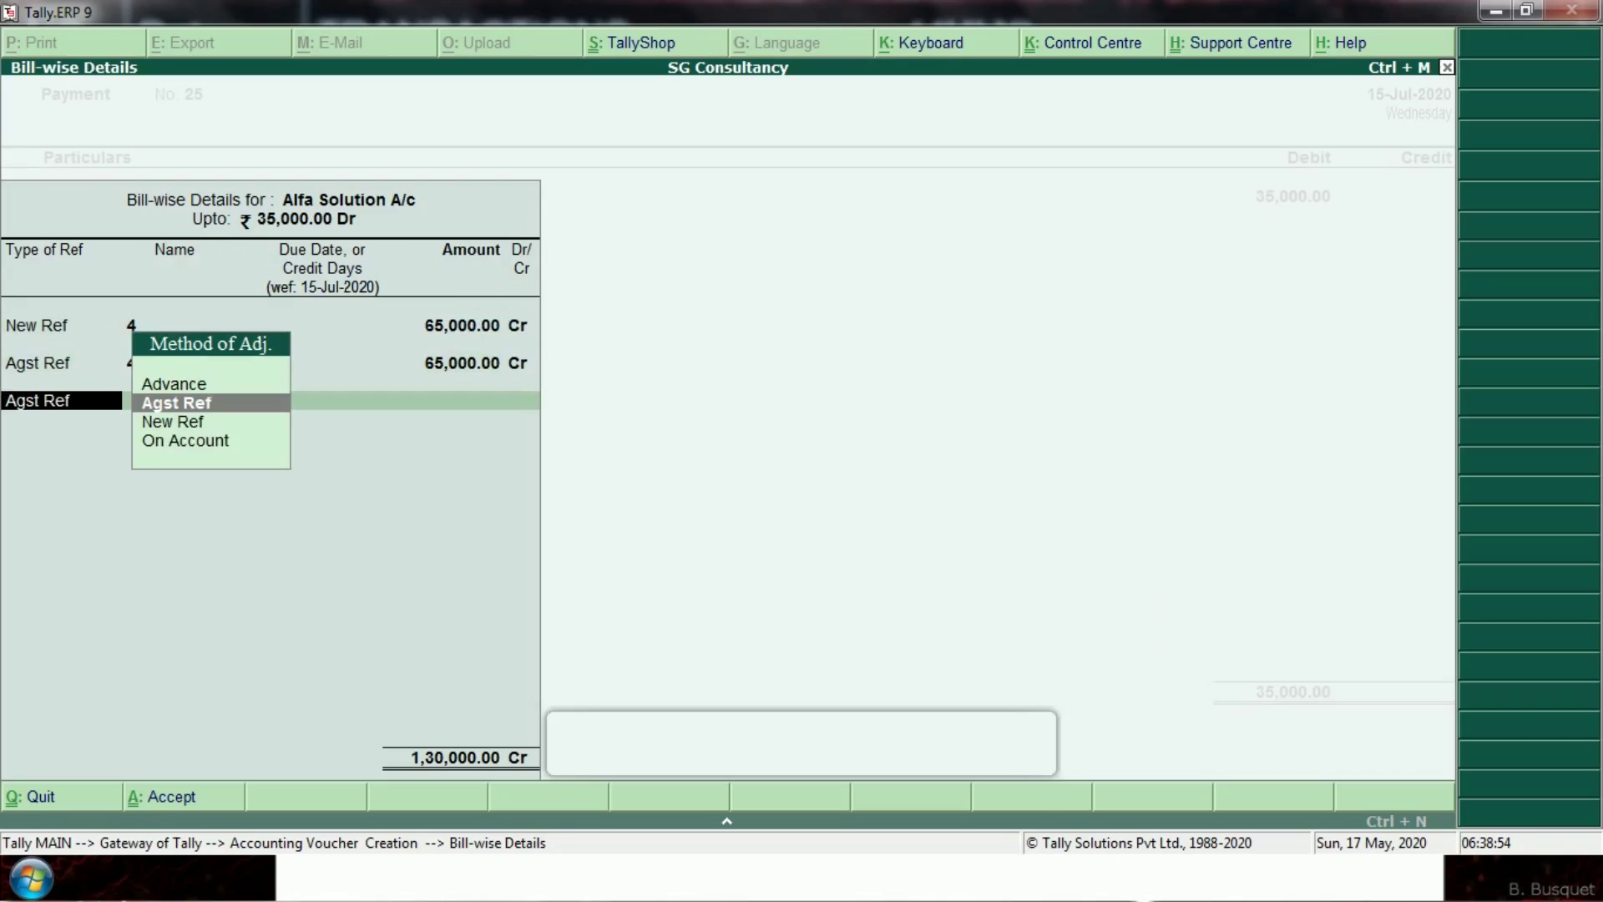
pyautogui.press('Escape')
pyautogui.press('Return')
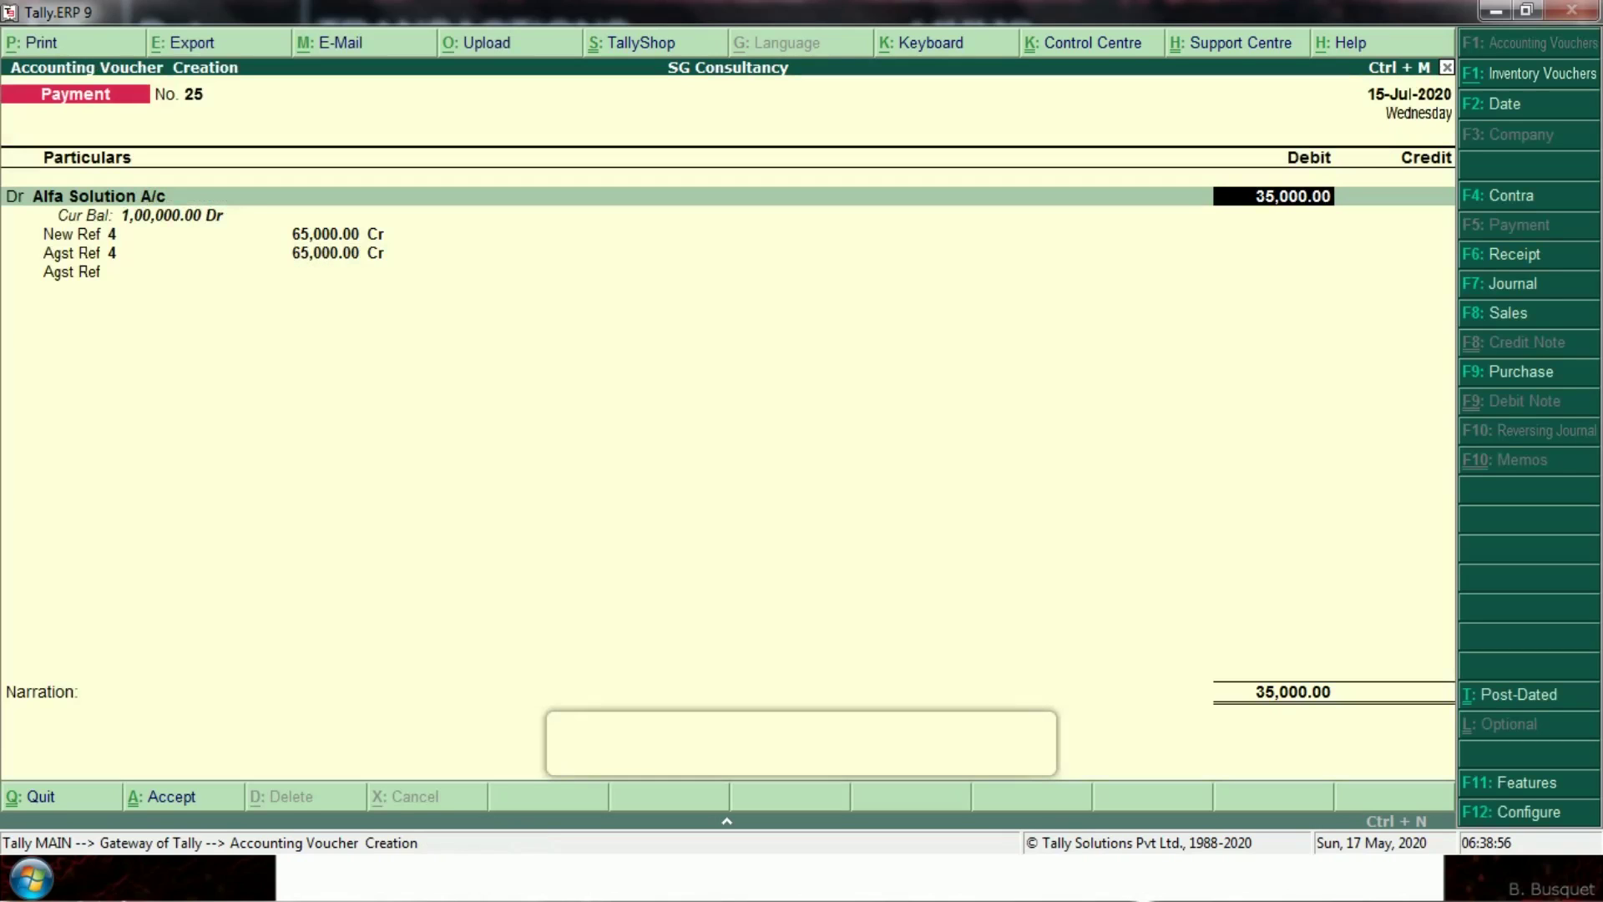
pyautogui.press('Escape')
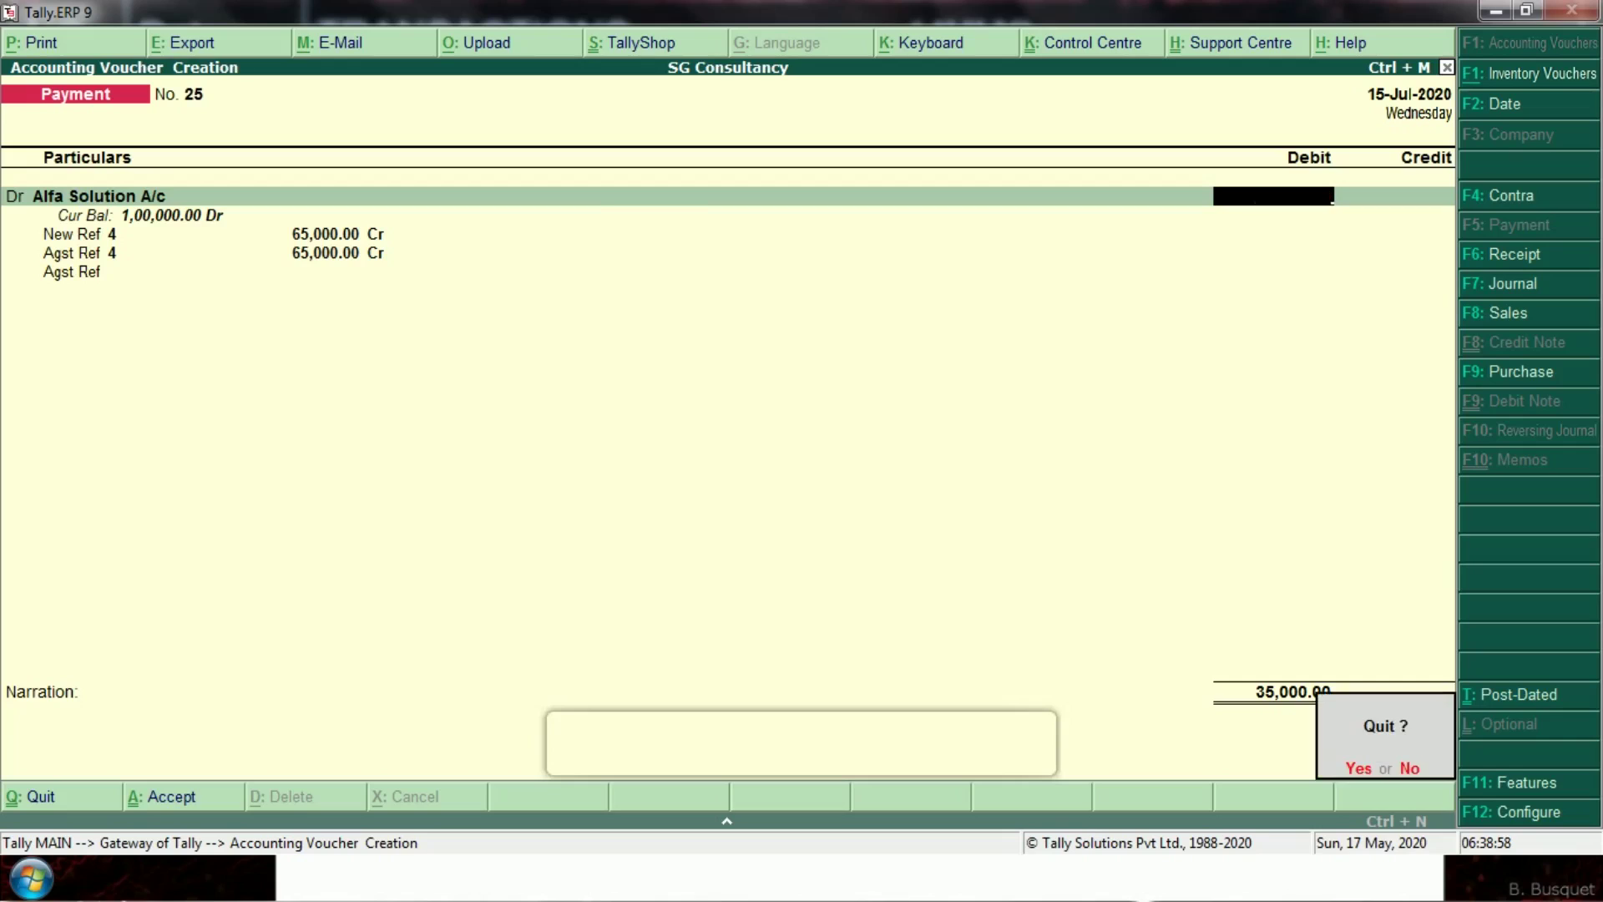
pyautogui.press('Return')
# - Debit Alfa Solution A/c with 35,000 in a fresh payment voucher and allocate the amount to New Ref 25
pyautogui.press('Return')
pyautogui.write('al')
pyautogui.press('Return')
pyautogui.write('35,000')
pyautogui.press('Return')
pyautogui.press('Down')
pyautogui.press('Return')
pyautogui.press('Return')
pyautogui.press('Return')
pyautogui.press('Return')
pyautogui.press('Return')
pyautogui.press('Return')
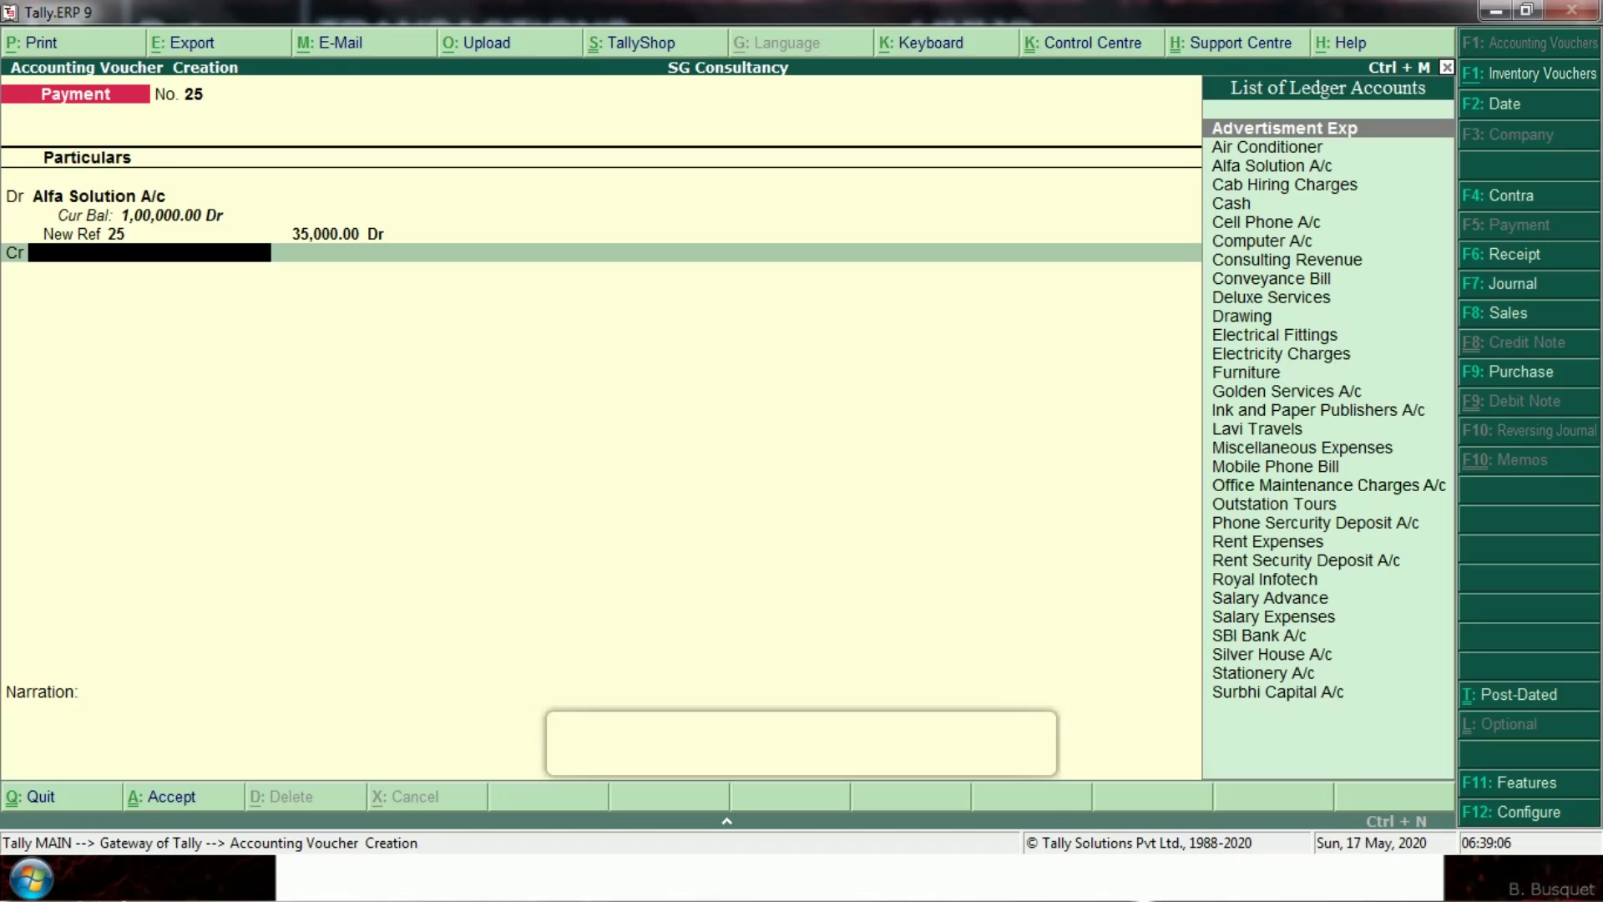
# - Credit SBI Bank A/c with 35,000 and save the payment voucher
pyautogui.write('Bank')
pyautogui.press('Return')
pyautogui.press('Return')
pyautogui.press('Return')
pyautogui.press('Return')
pyautogui.press('Return')
pyautogui.press('Return')
pyautogui.press('Return')
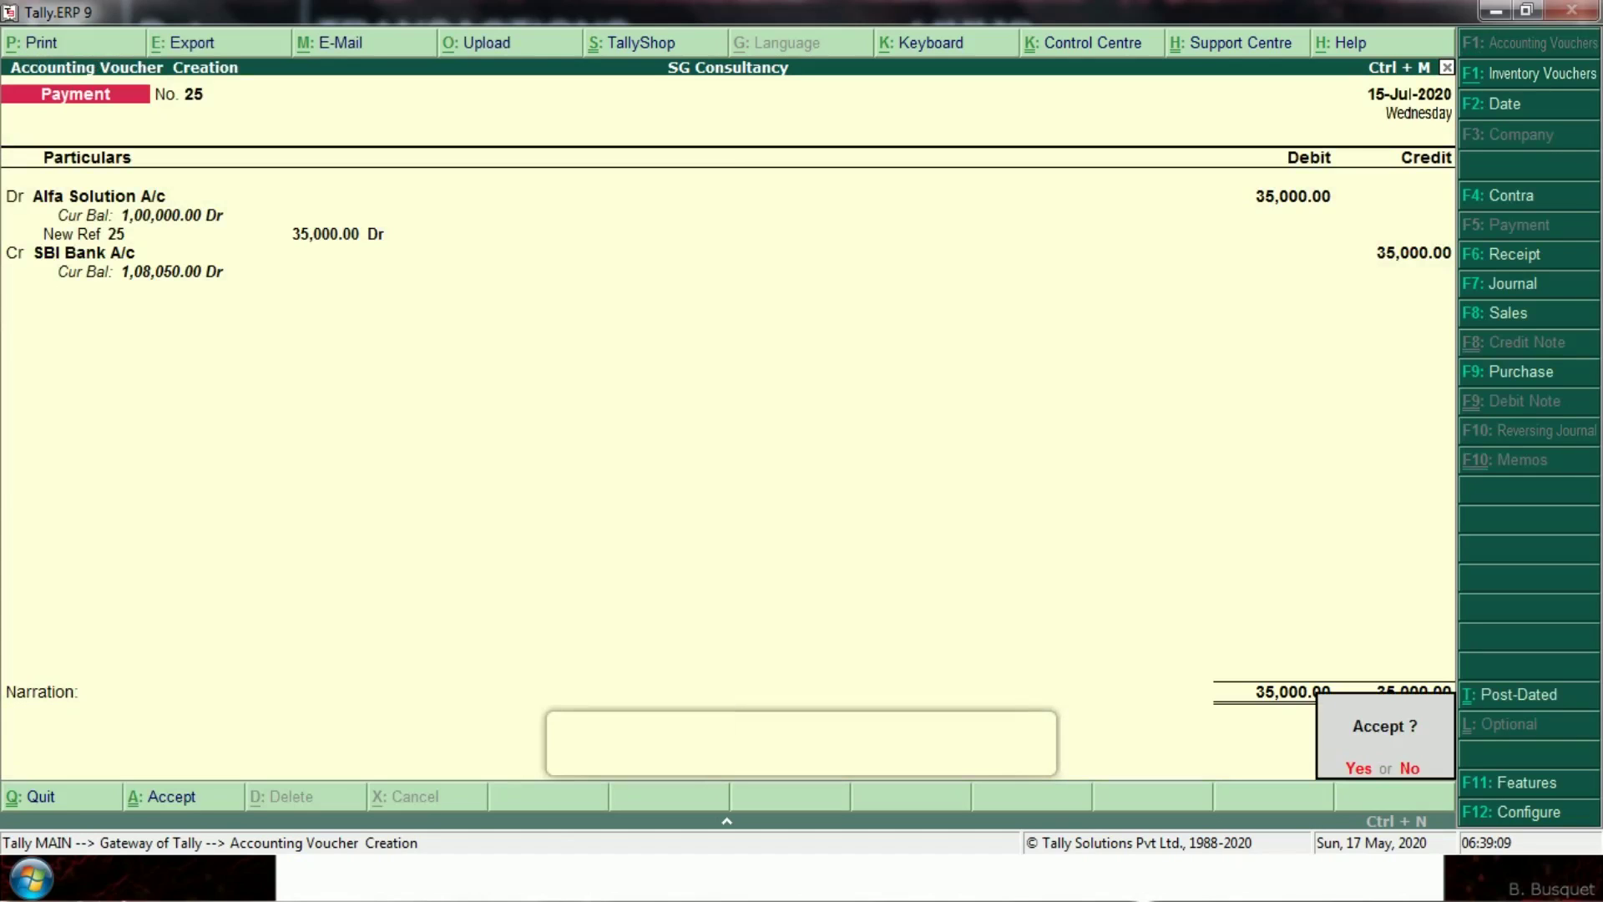
pyautogui.press('Return')
# - Reopen the last saved payment voucher for Alfa Solution A/c and delete it
pyautogui.press('pageup')
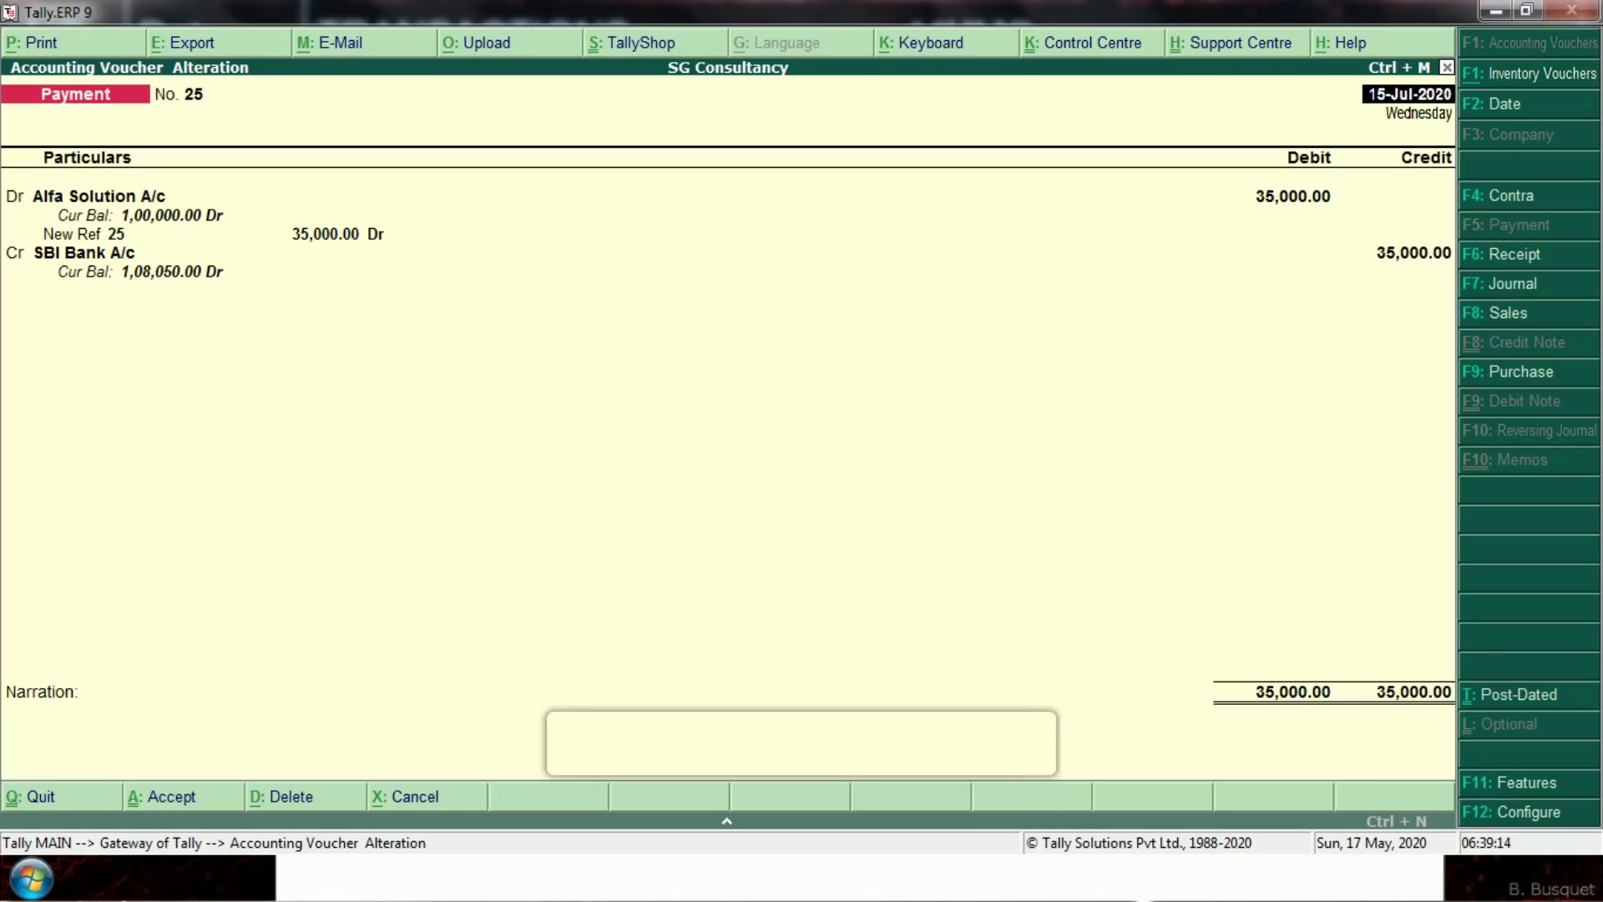
pyautogui.hotkey('alt', 'd')
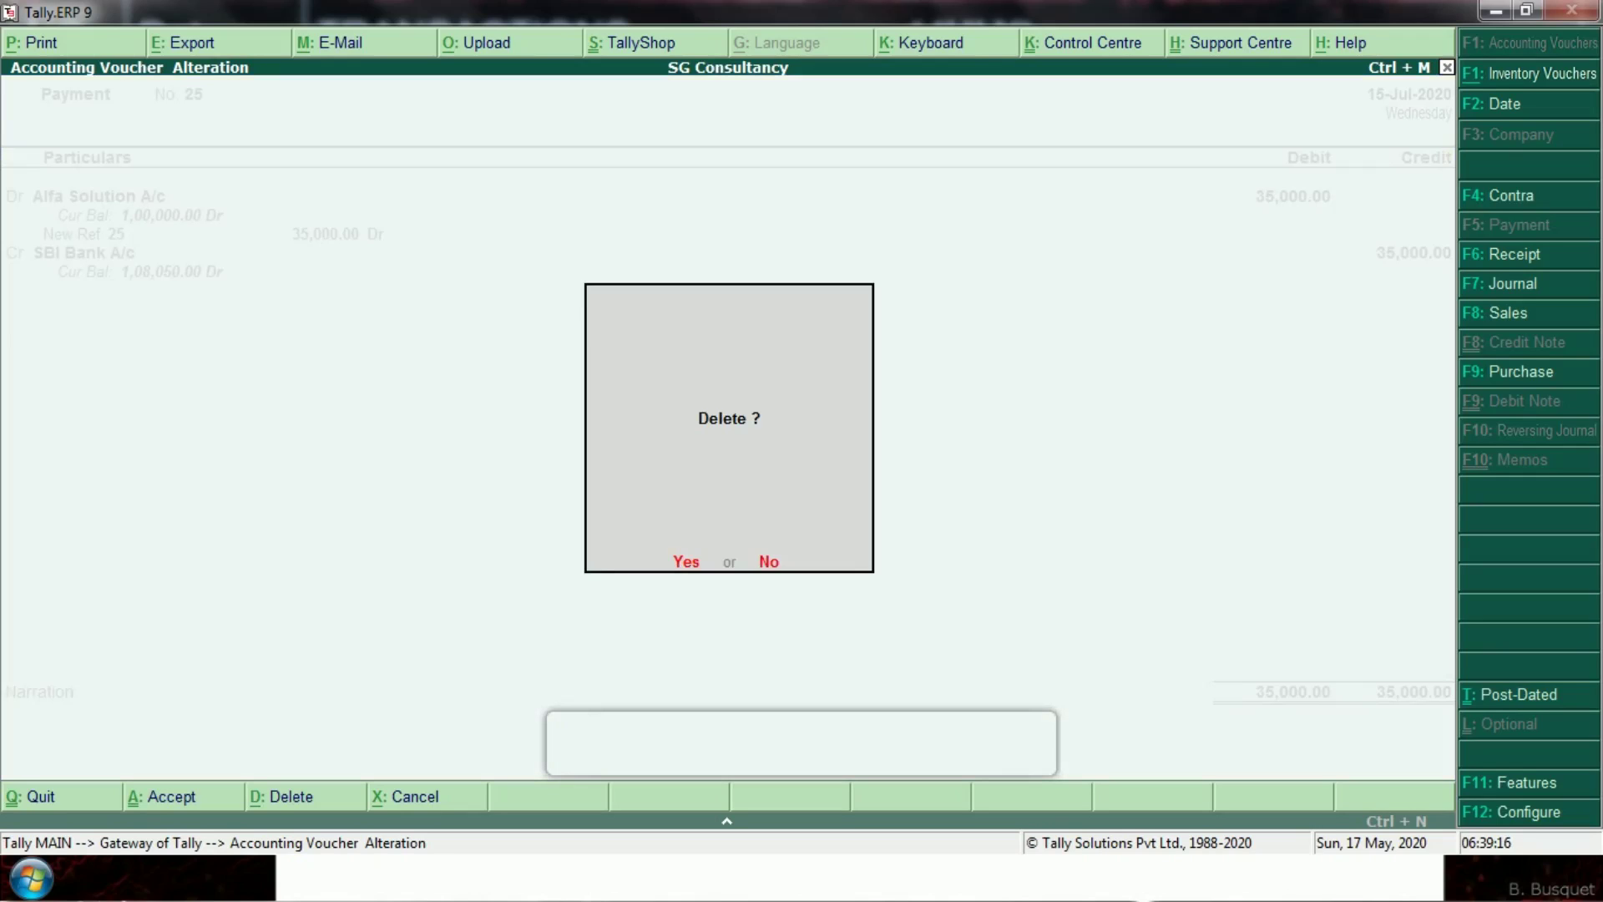
pyautogui.press('y')
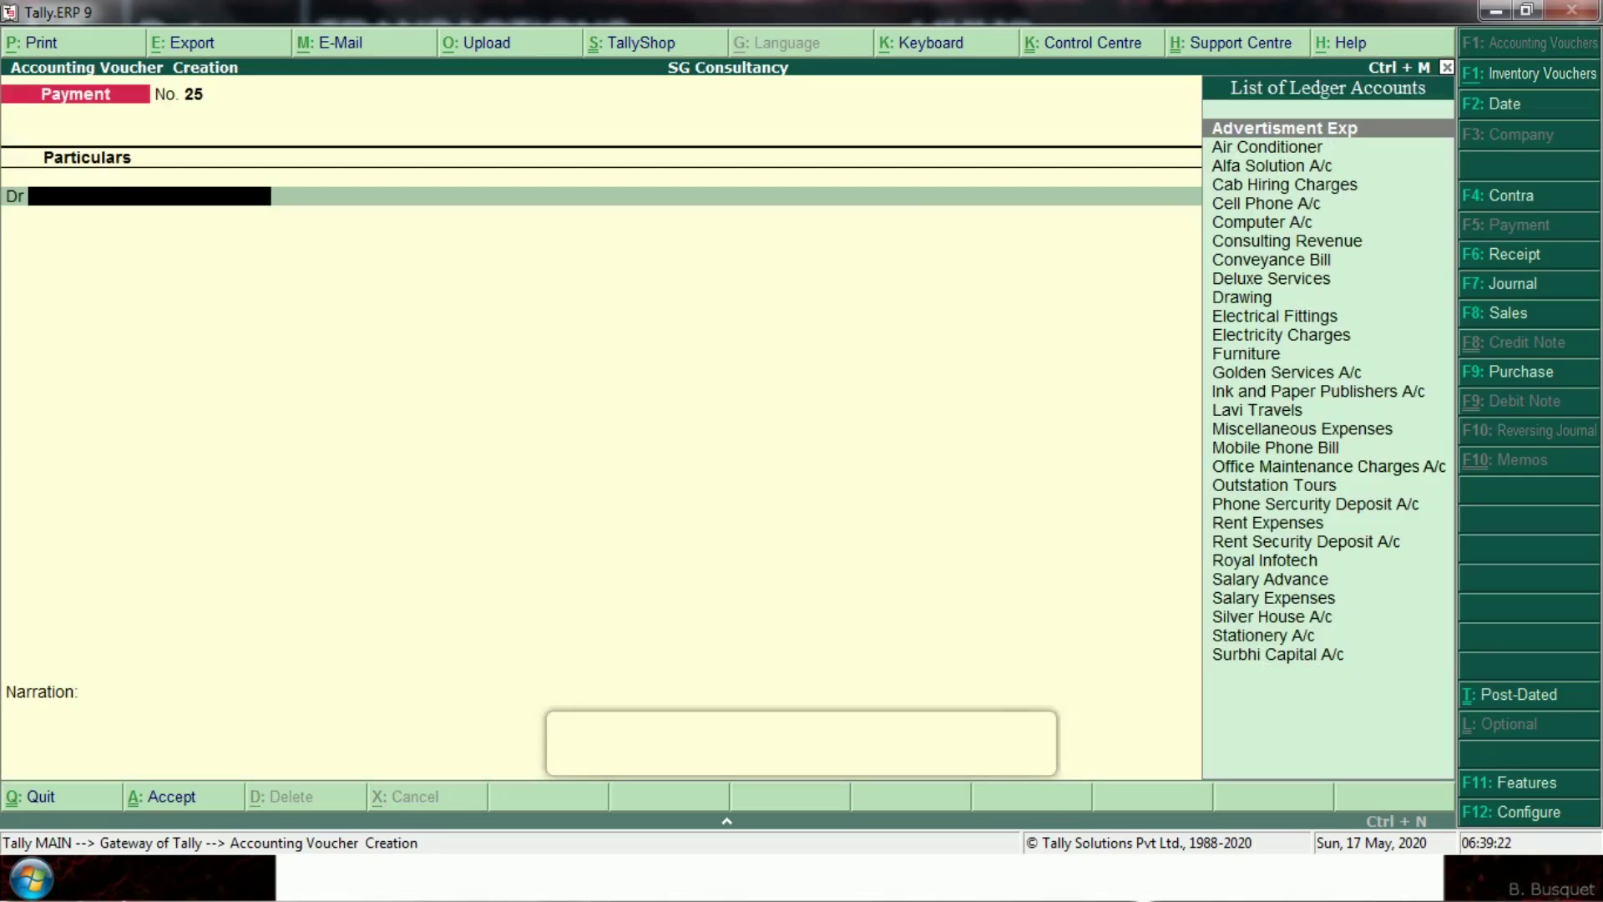
# - Start a receipt voucher and credit Alfa Solution A/c with 35,000
pyautogui.press('F6')
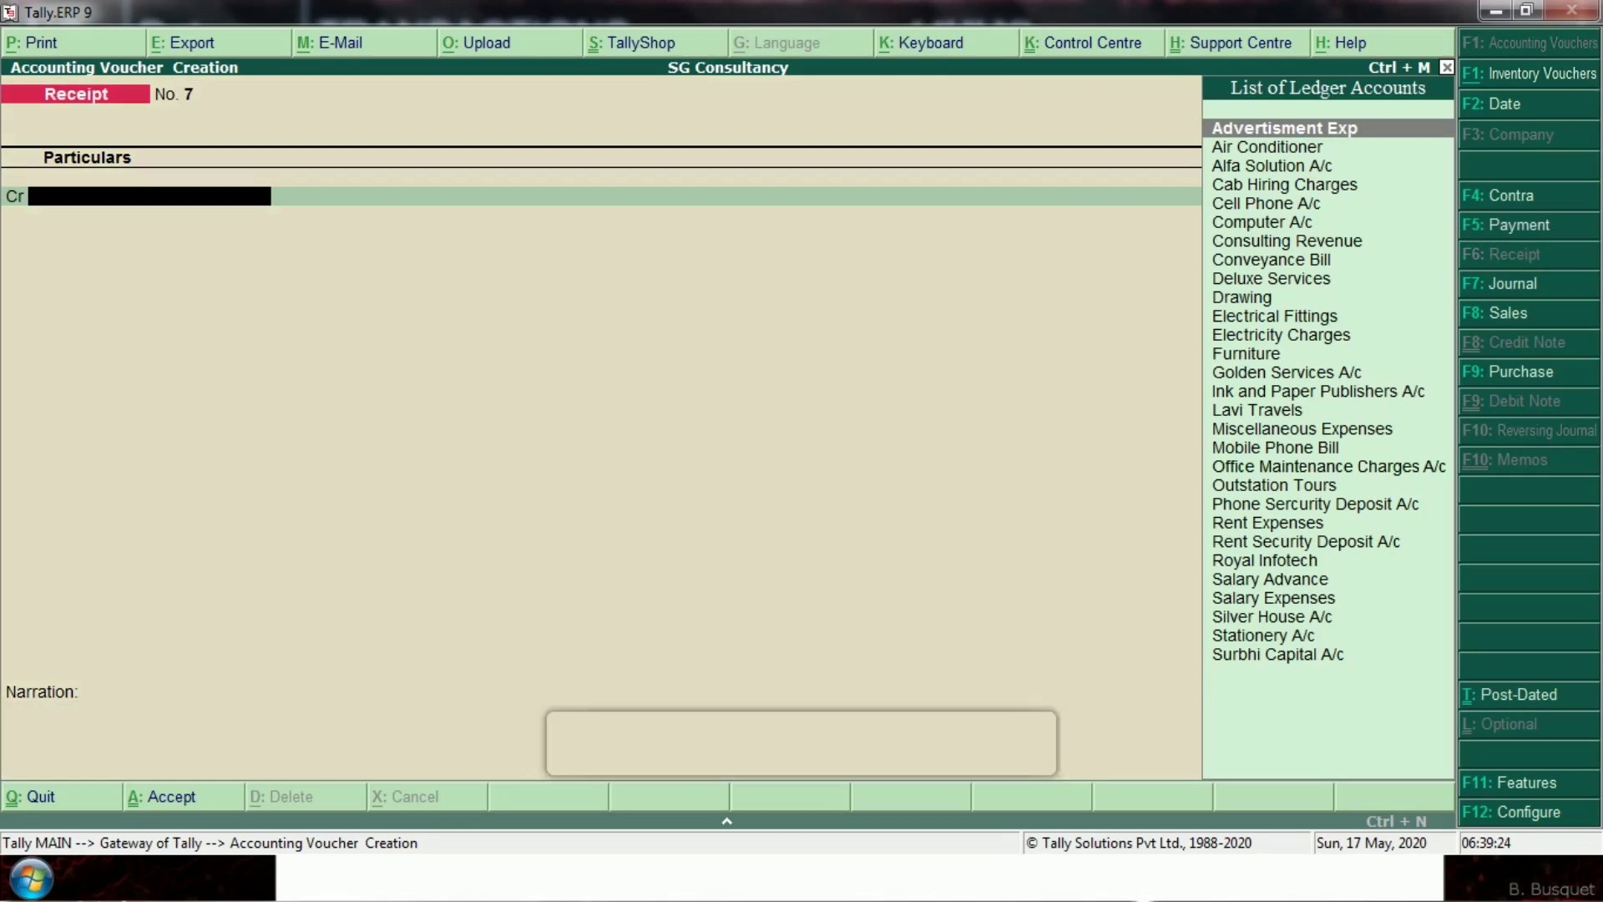
pyautogui.write('Alfa Solution A/c')
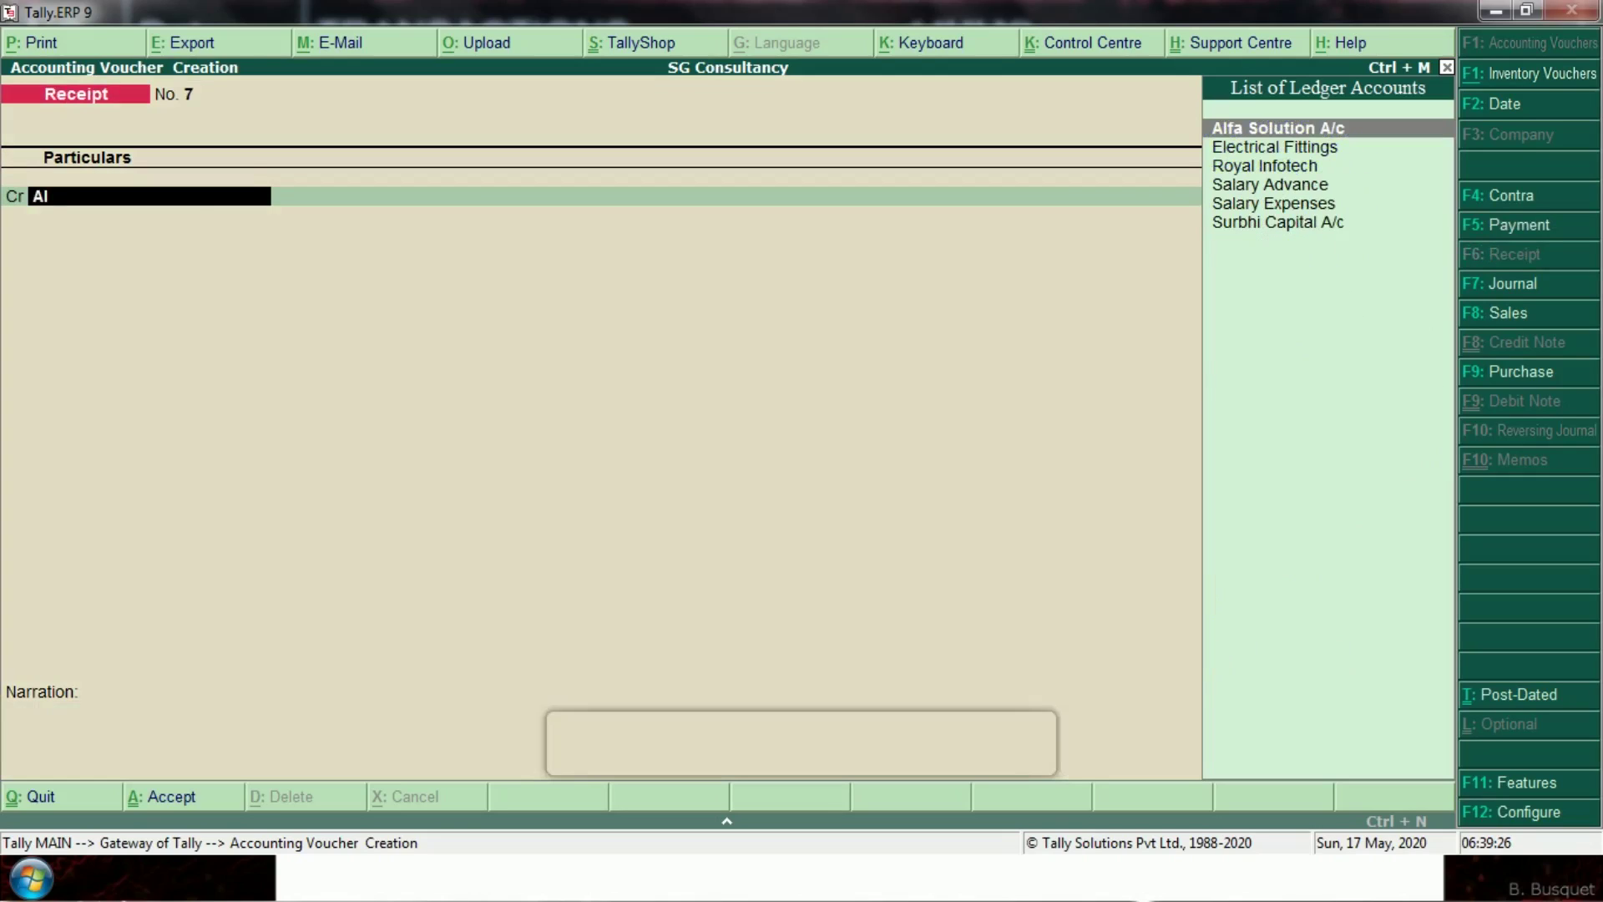
pyautogui.press('Return')
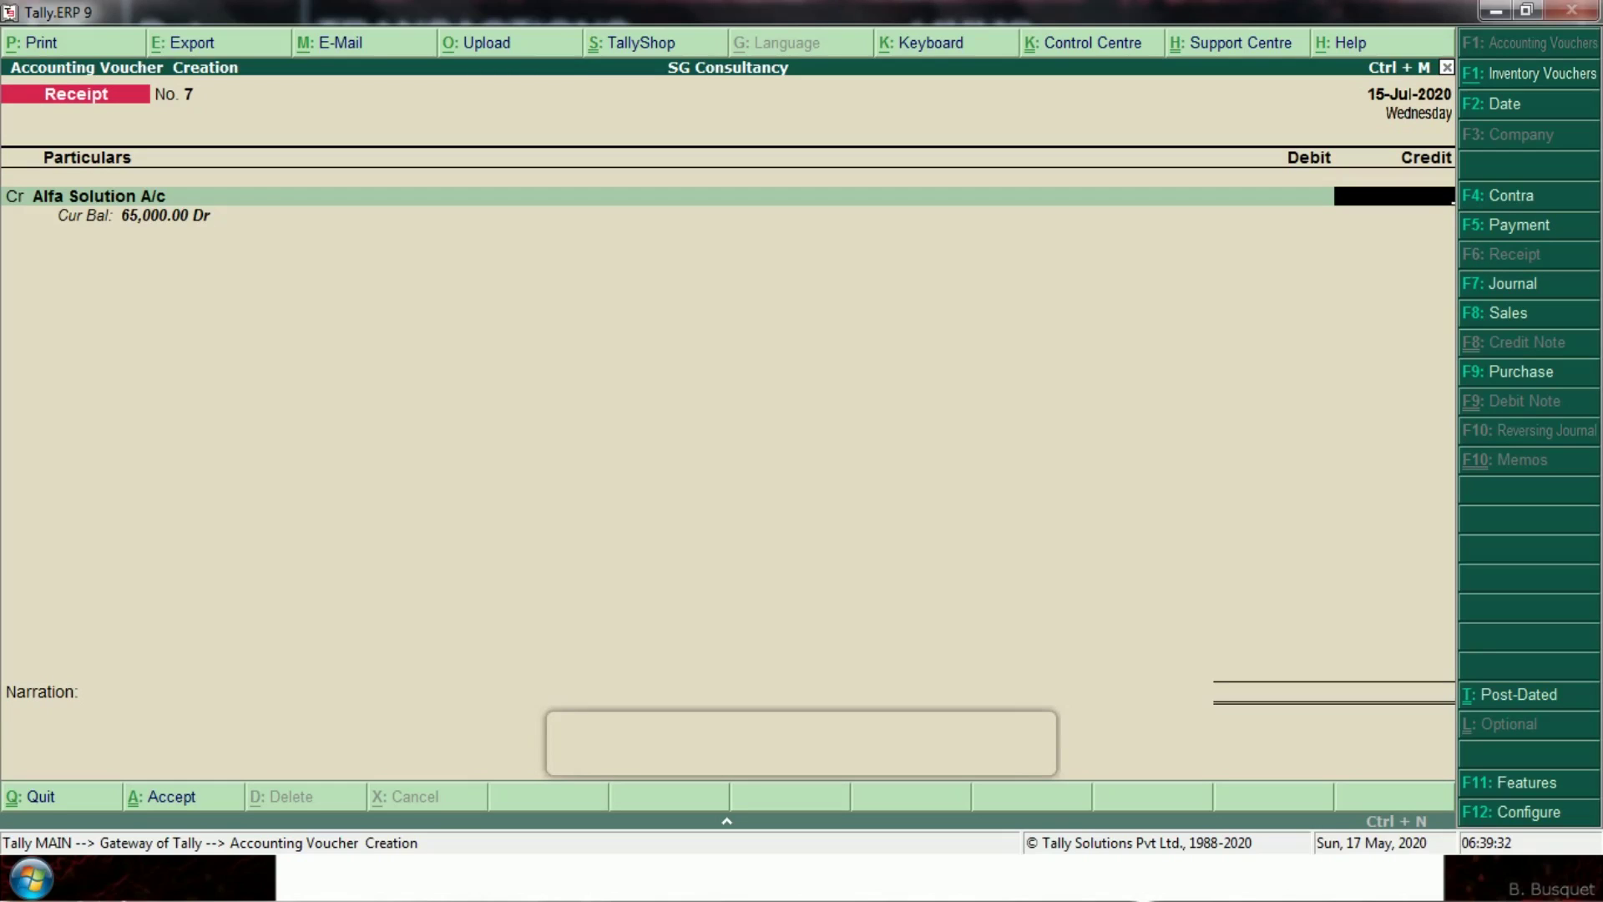
pyautogui.hotkey('alt', 'Tab')
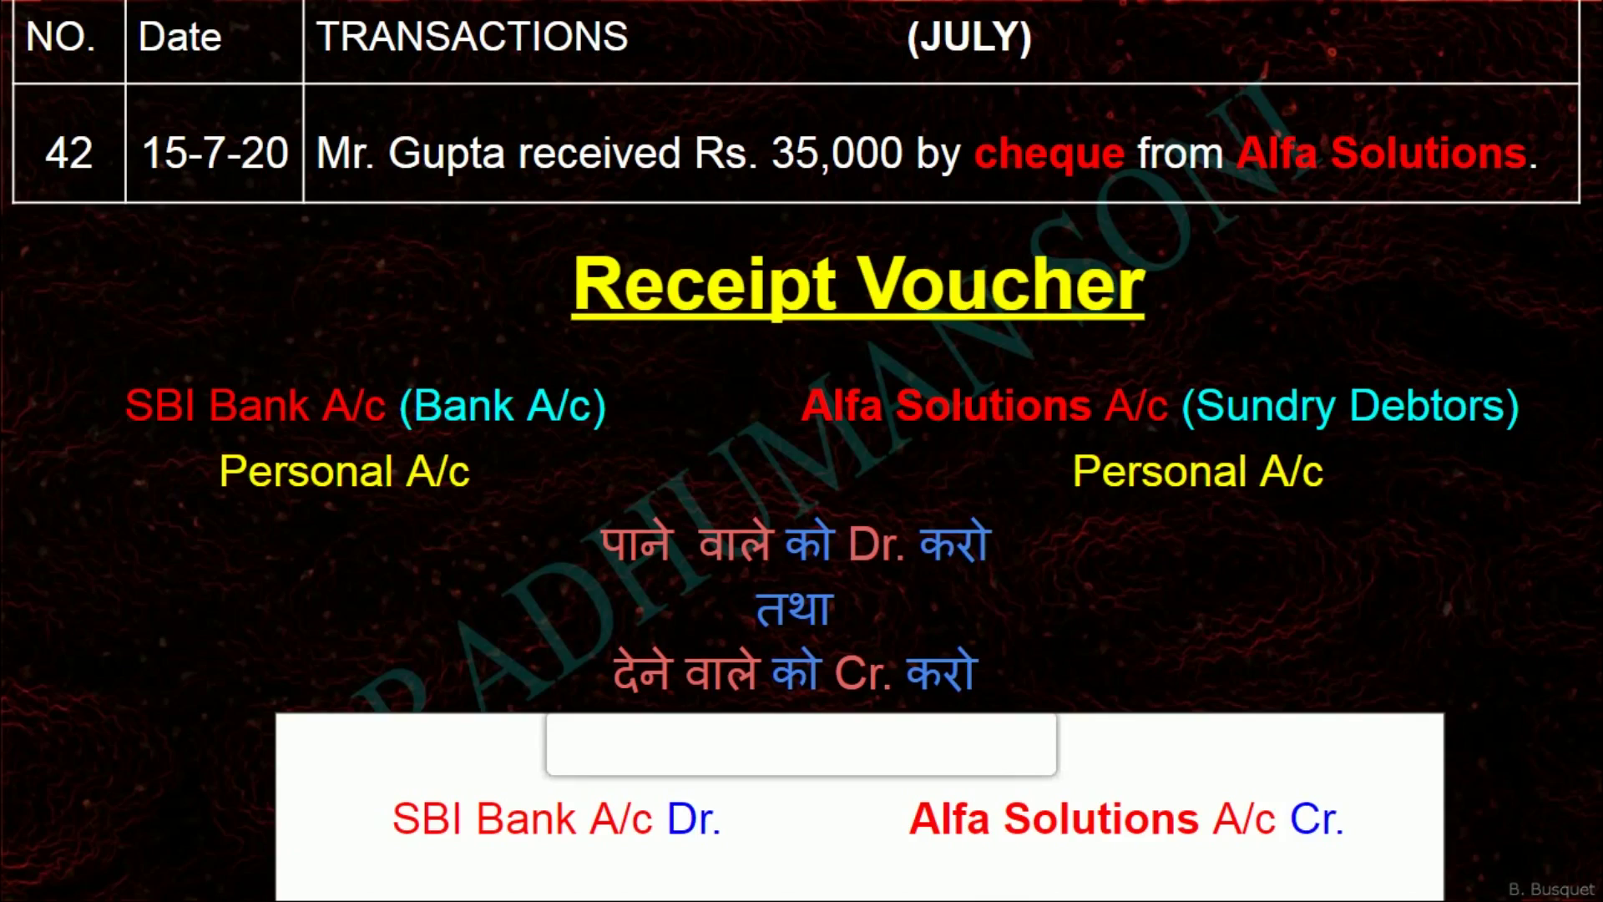
pyautogui.hotkey('alt', 'Tab')
pyautogui.write('35000')
pyautogui.press('Return')
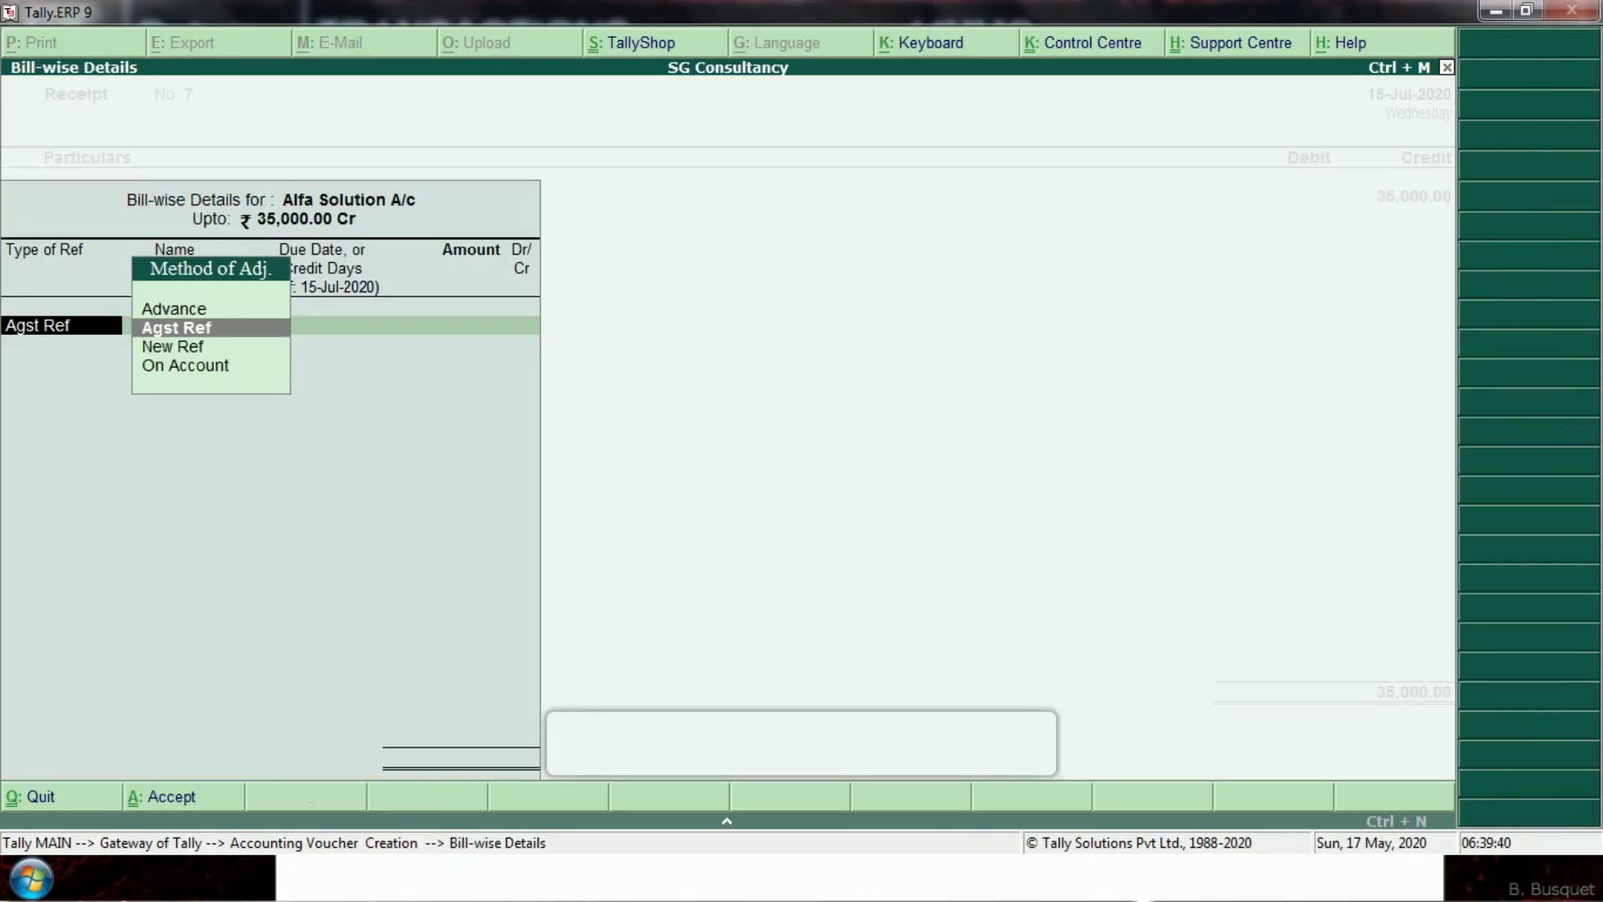
# - Allocate the full 35,000 credit as Agst Ref to Alfa Solution's pending bill 4
pyautogui.press('Return')
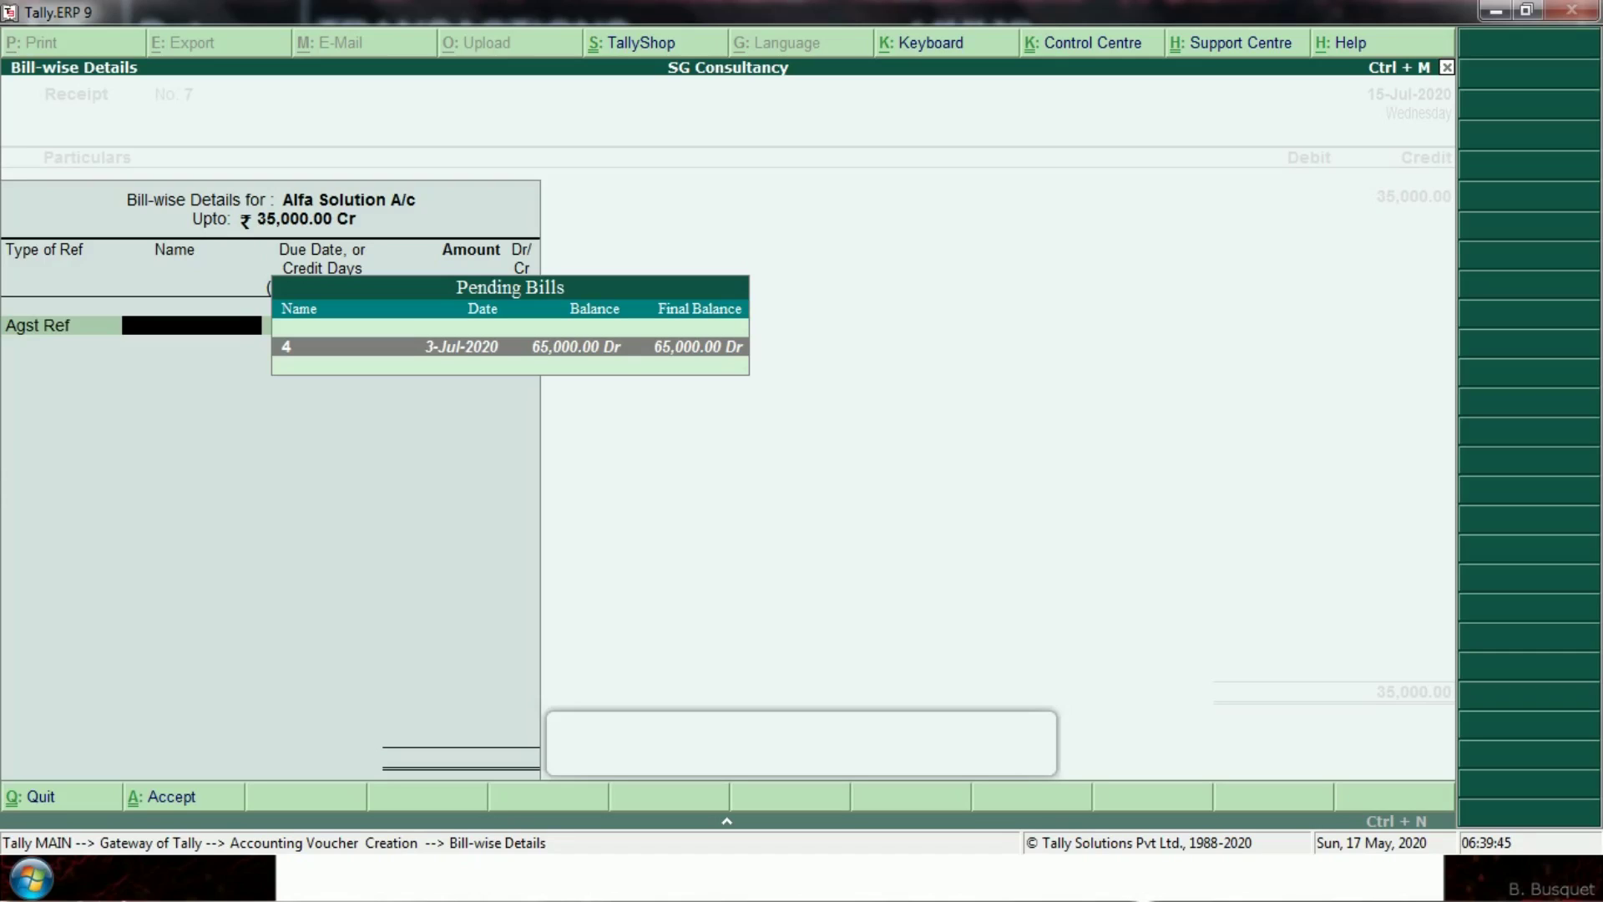
pyautogui.press('Return')
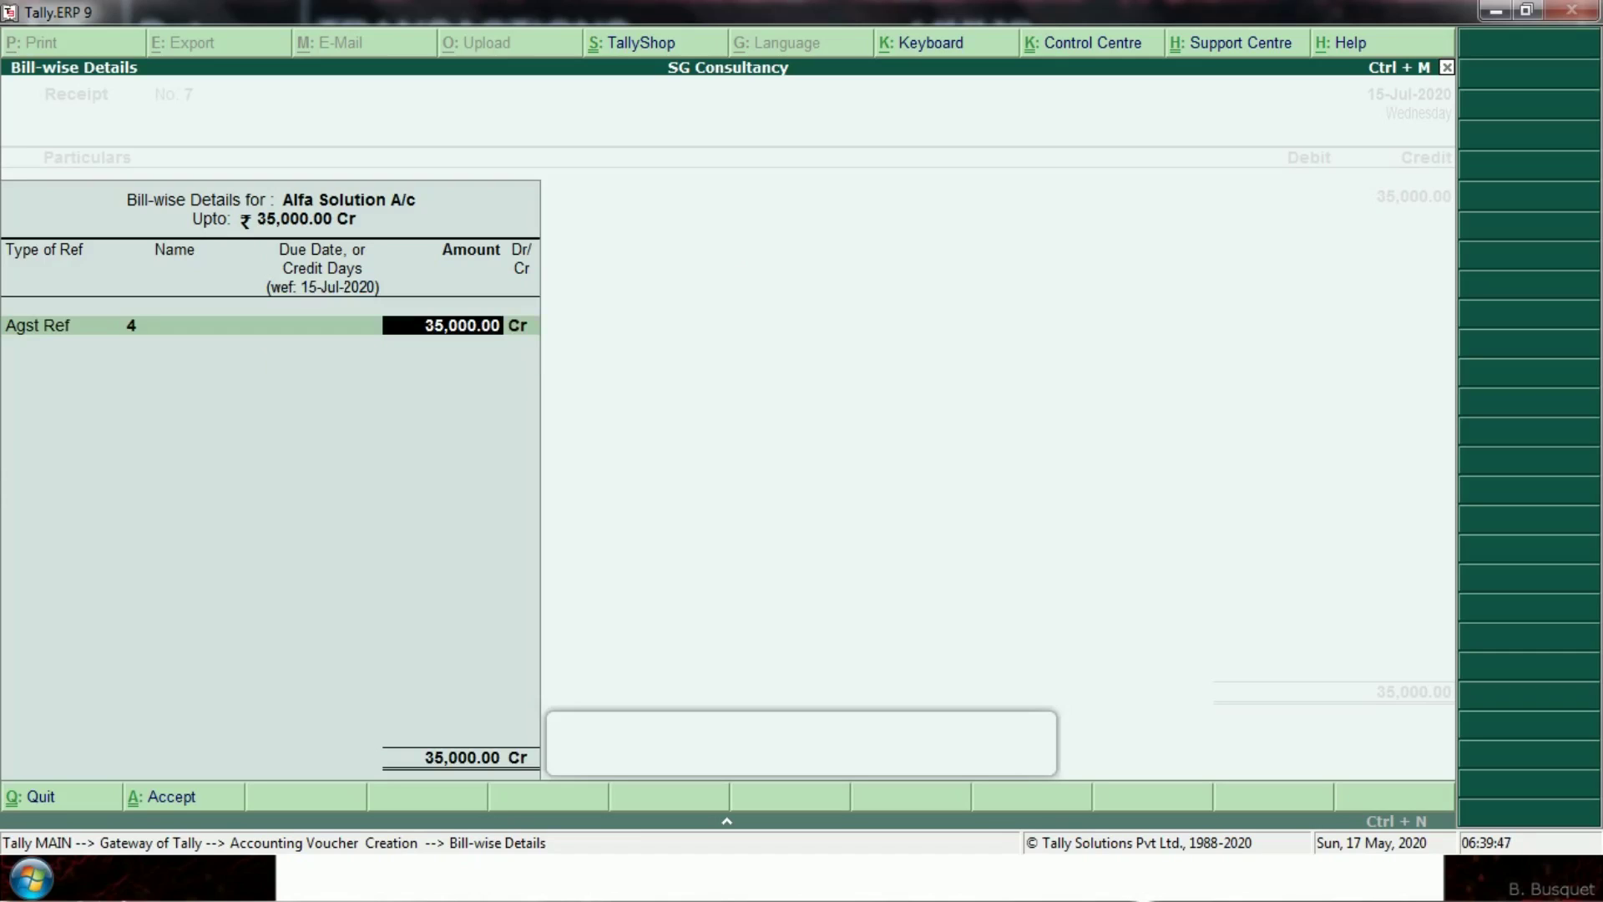
pyautogui.press('Return')
pyautogui.press('Return')
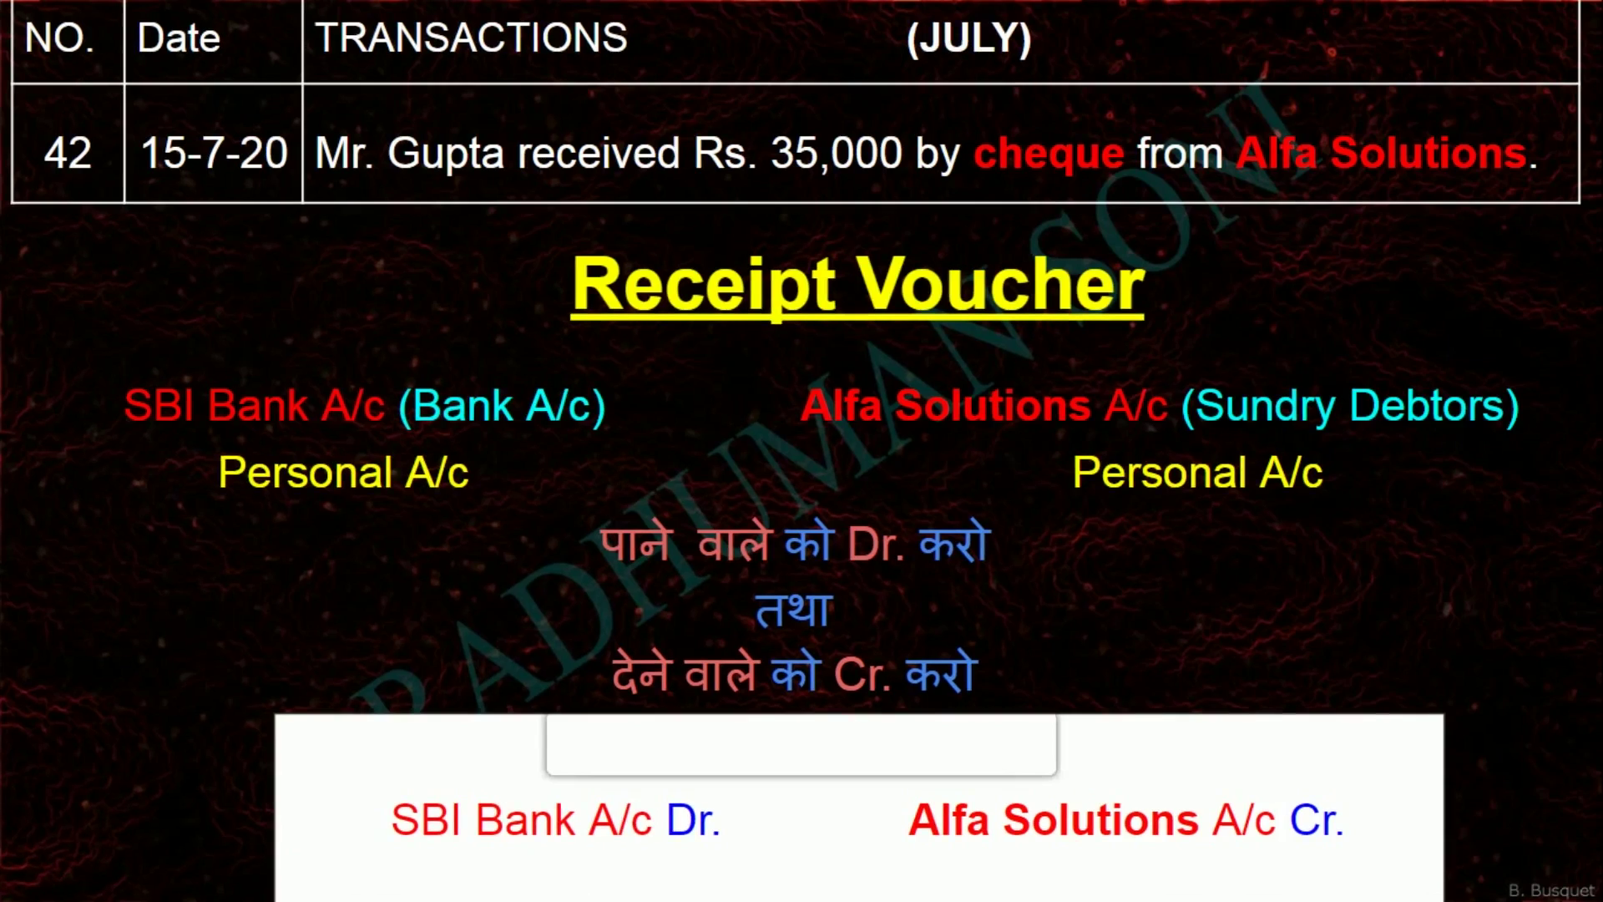
# - Switch from the transaction slide back to Tally.ERP 9 and choose SBI Bank A/c as the receipt's debit ledger
pyautogui.hotkey('alt', 'Tab')
pyautogui.hotkey('alt', 'Tab')
pyautogui.hotkey('alt', 'Tab')
pyautogui.hotkey('alt', 'Tab')
pyautogui.hotkey('alt', 'Tab')
pyautogui.hotkey('alt', 'Tab')
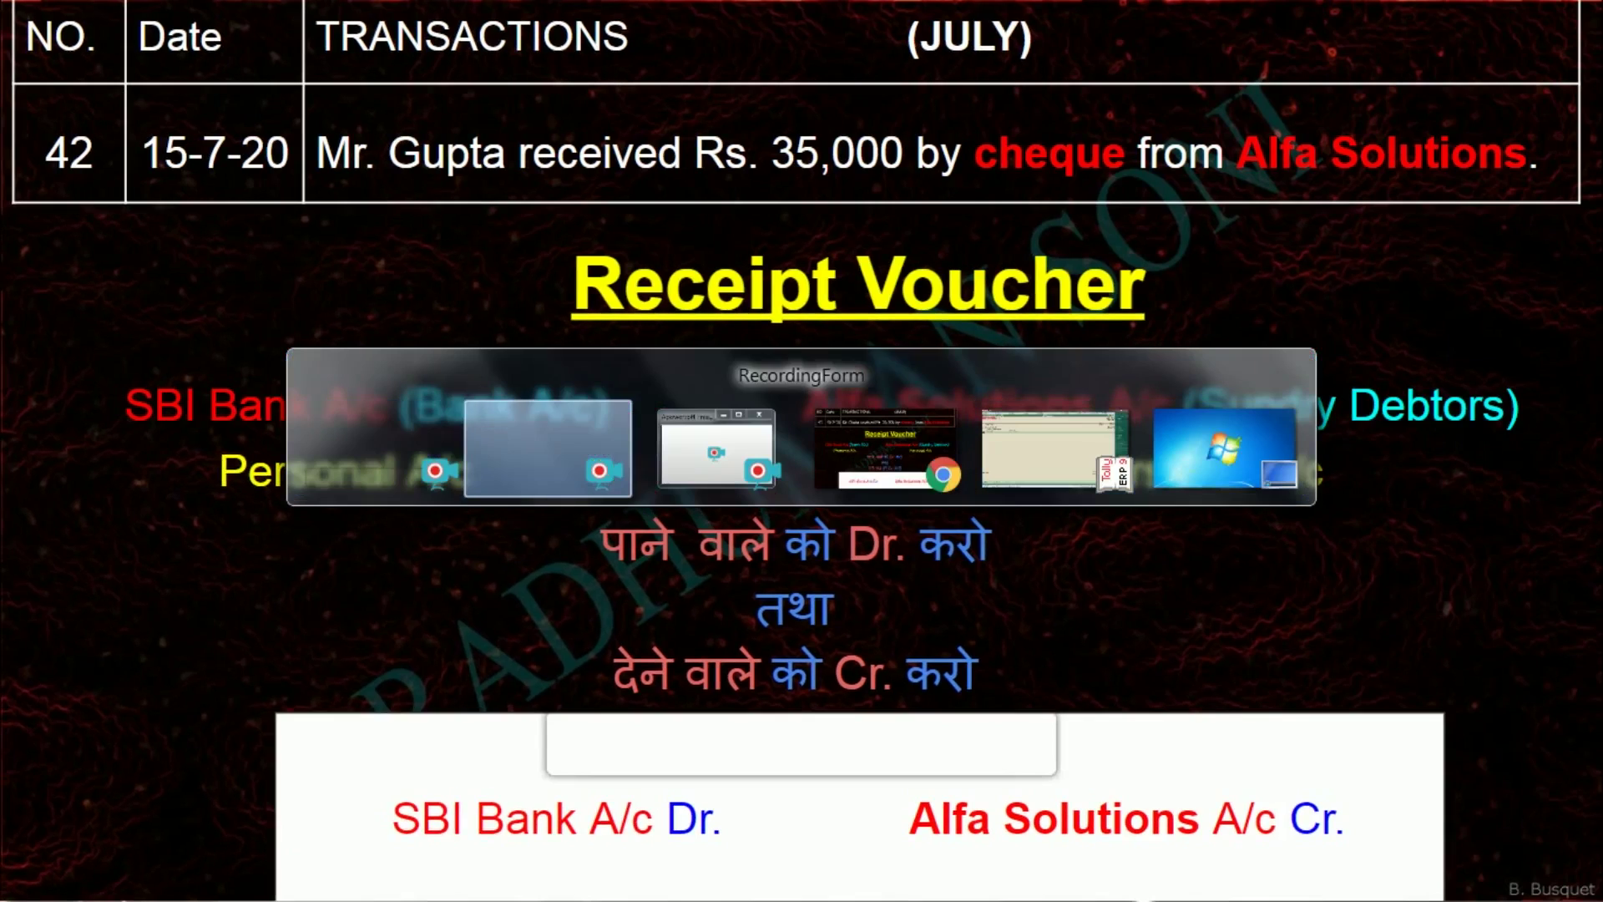
pyautogui.hotkey('alt', 'Tab')
pyautogui.press('Return')
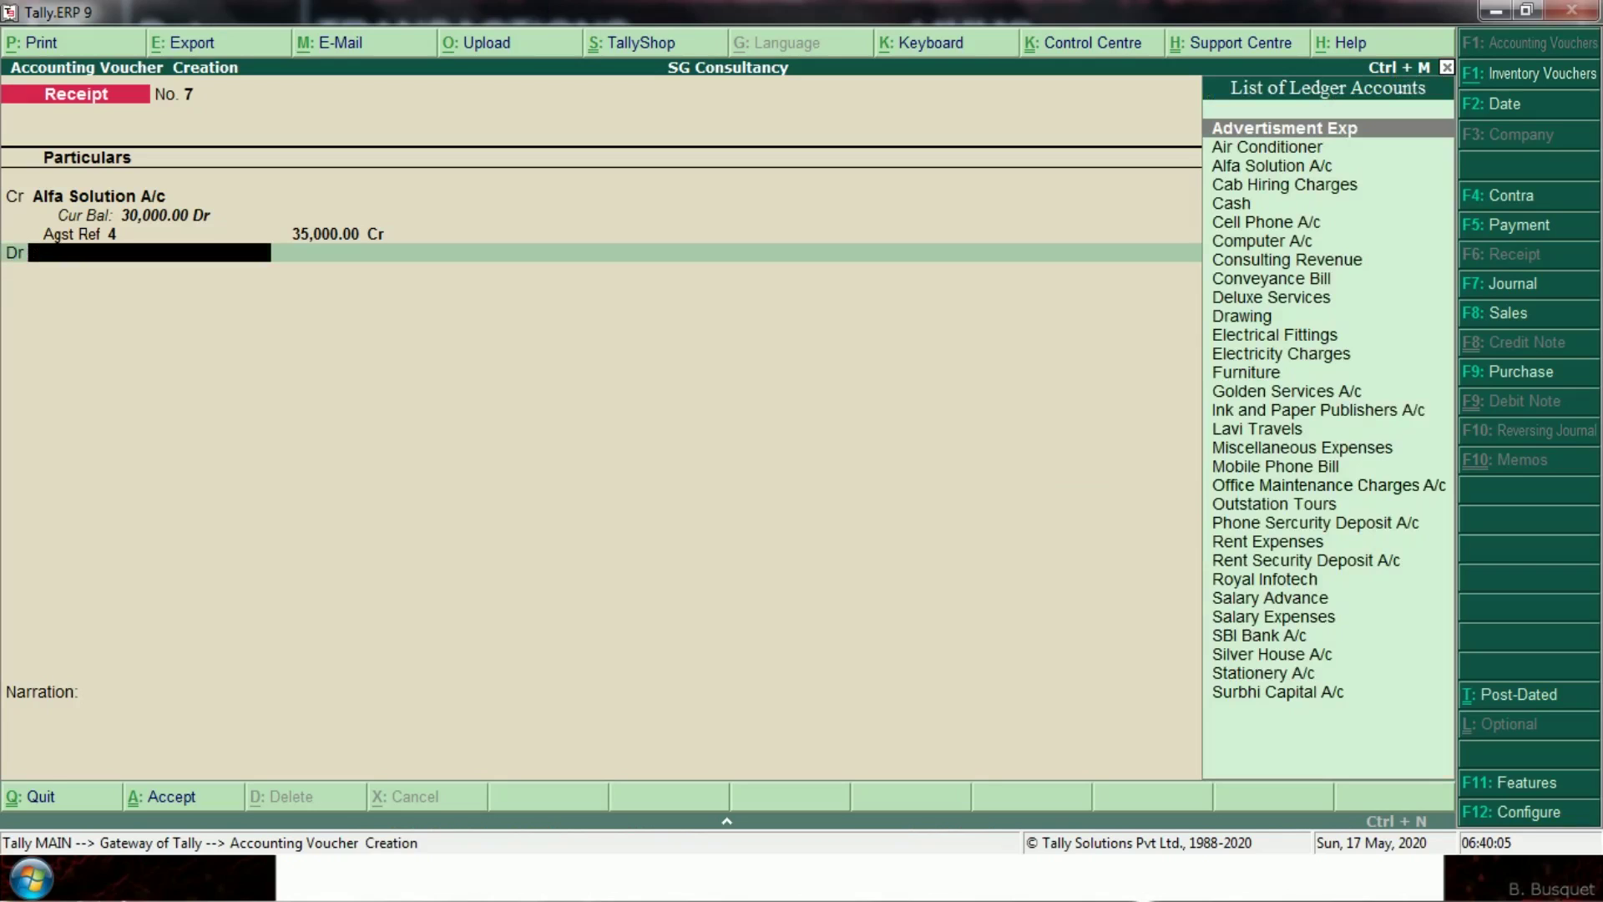
pyautogui.write('sbi')
pyautogui.press('Return')
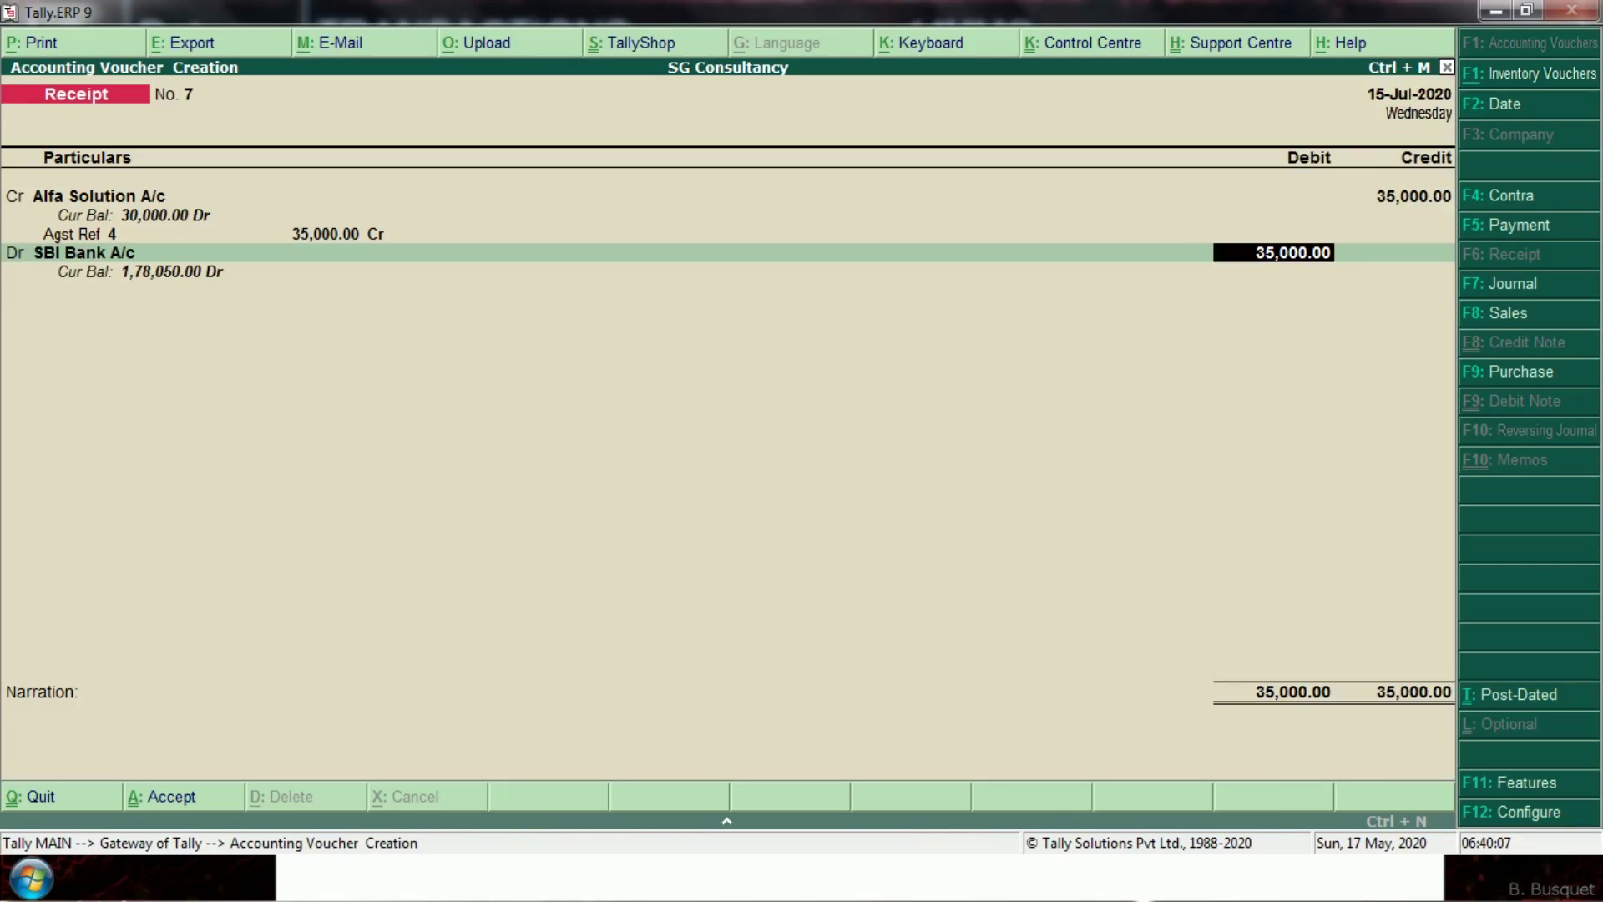
# - Debit the bank with 35,000, keep the Cheque/DD allocation dated 15-Jul-2020, and save the receipt voucher
pyautogui.press('Return')
pyautogui.press('Return')
pyautogui.press('Return')
pyautogui.press('Return')
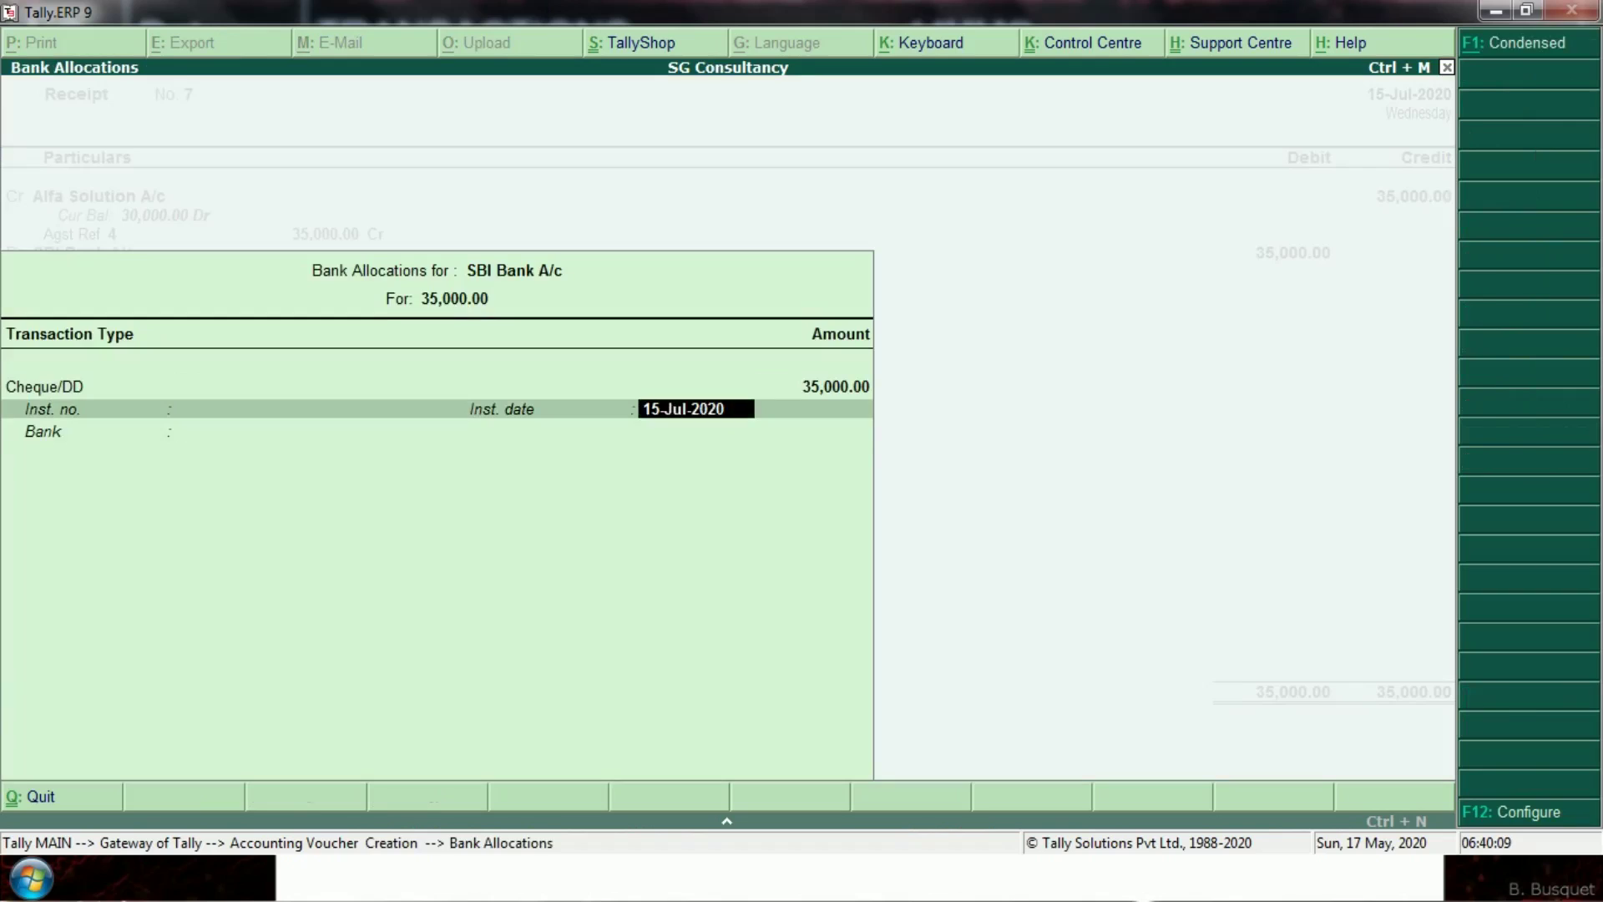
pyautogui.press('Return')
pyautogui.press('Return')
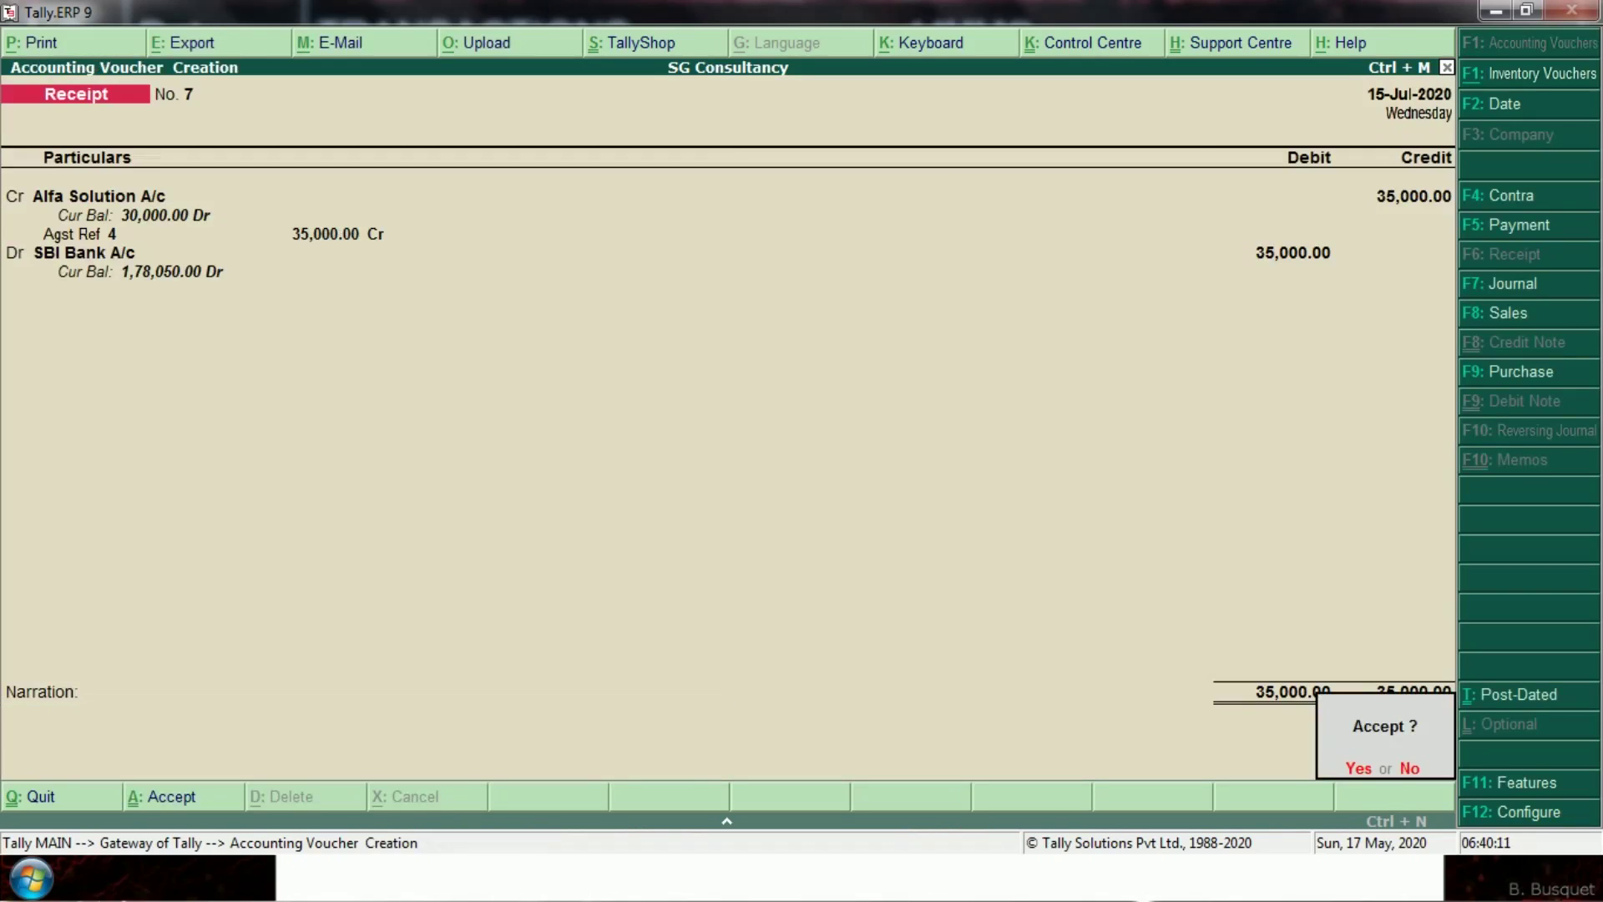
pyautogui.press('Return')
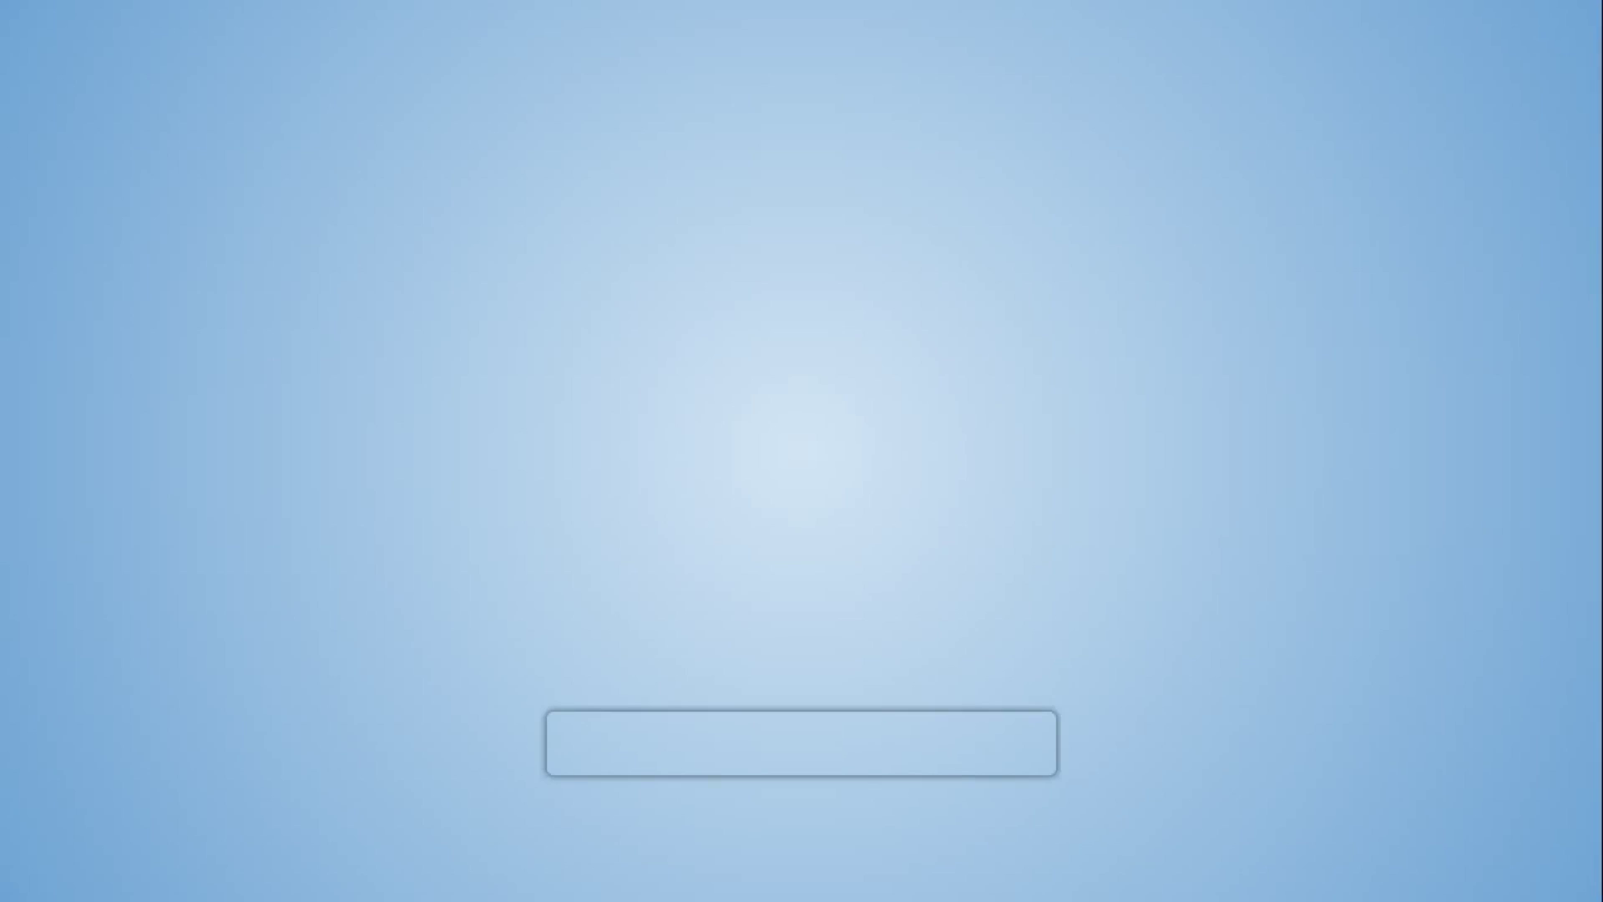